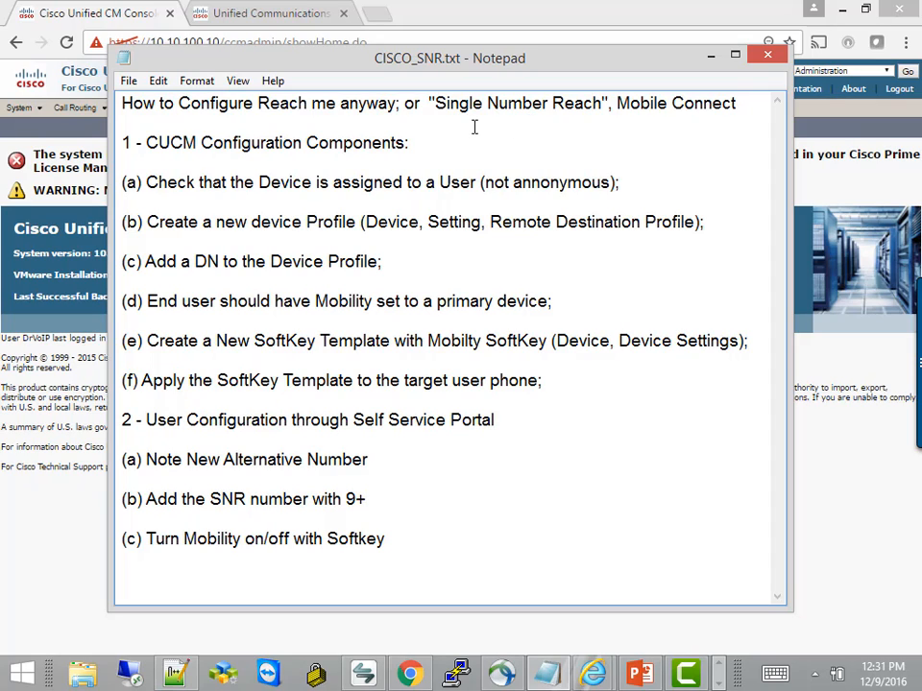
Highlight the section headings and steps (a) through (c) while reviewing the notes.
left_click(151, 146)
left_click_drag(151, 147, 250, 155)
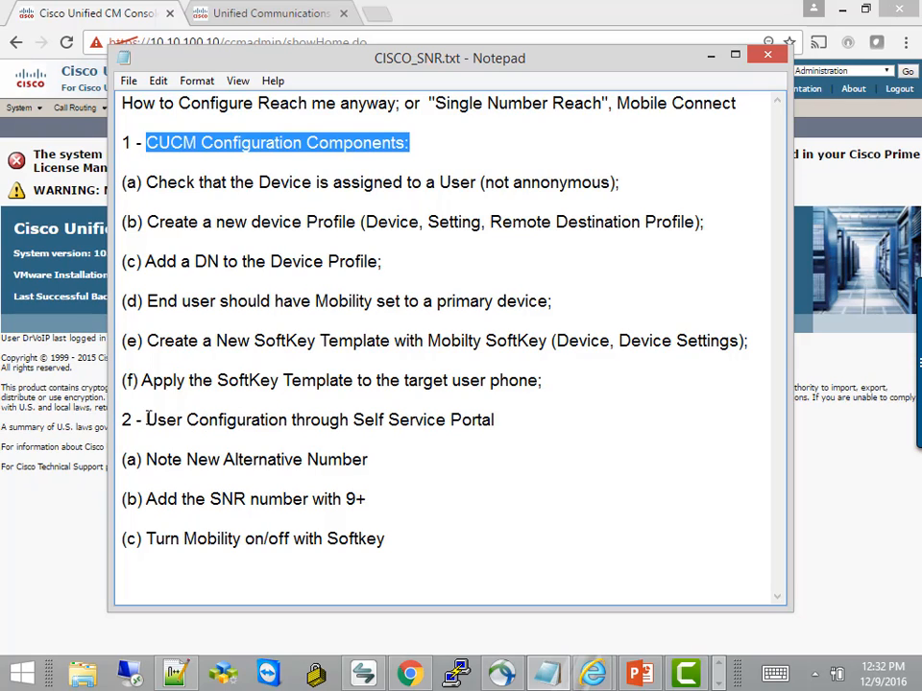
left_click_drag(147, 420, 497, 425)
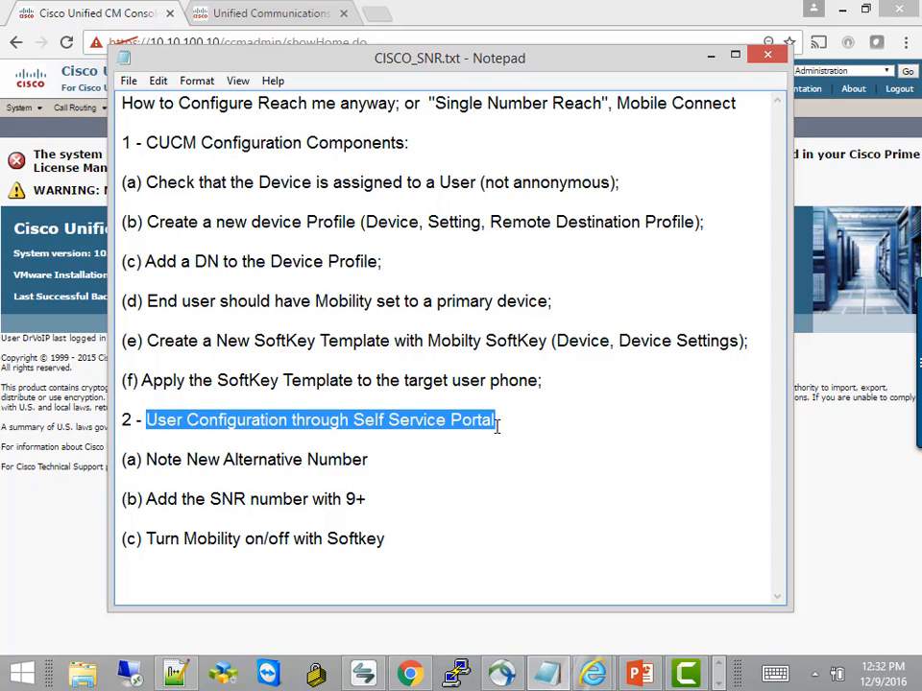
left_click(465, 509)
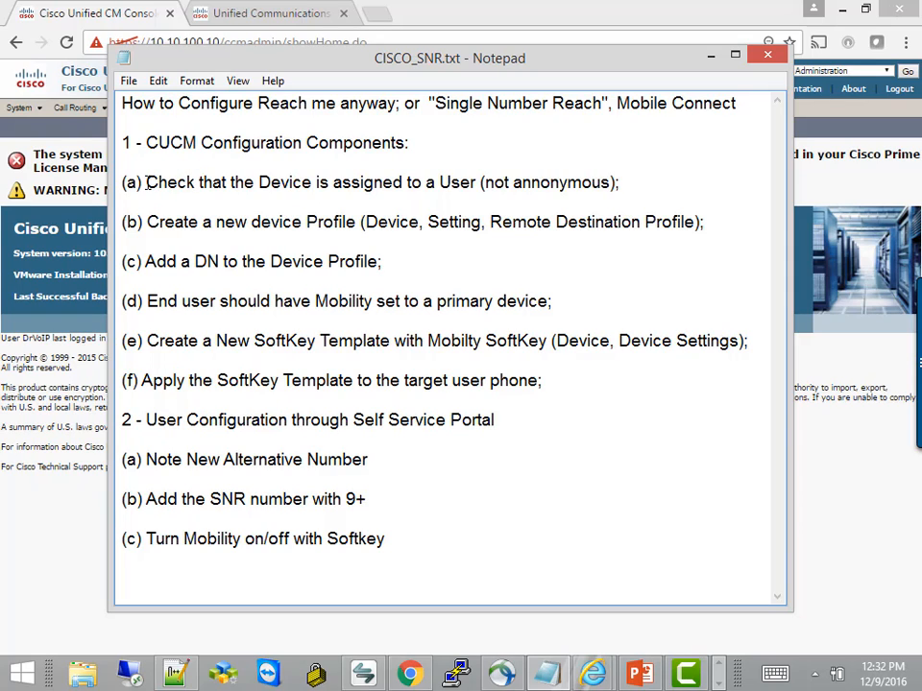
left_click_drag(147, 182, 442, 199)
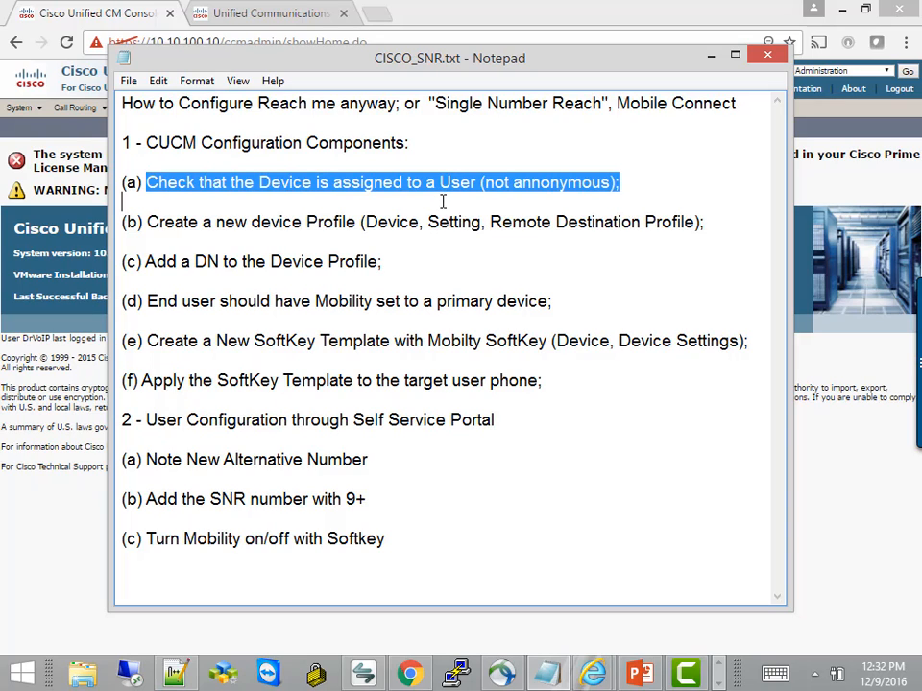
left_click_drag(442, 201, 256, 238)
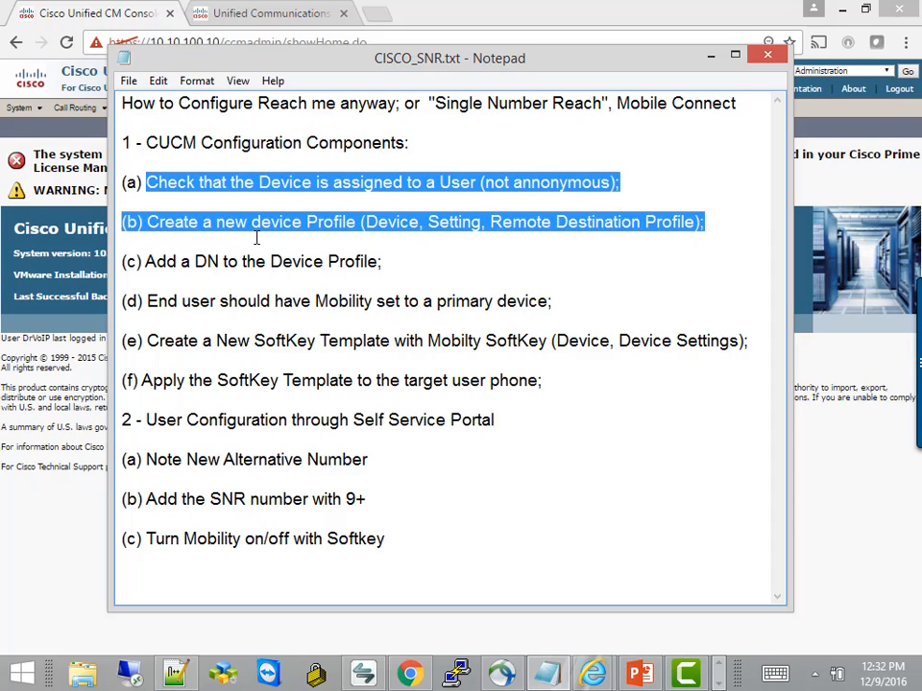
left_click_drag(256, 238, 378, 269)
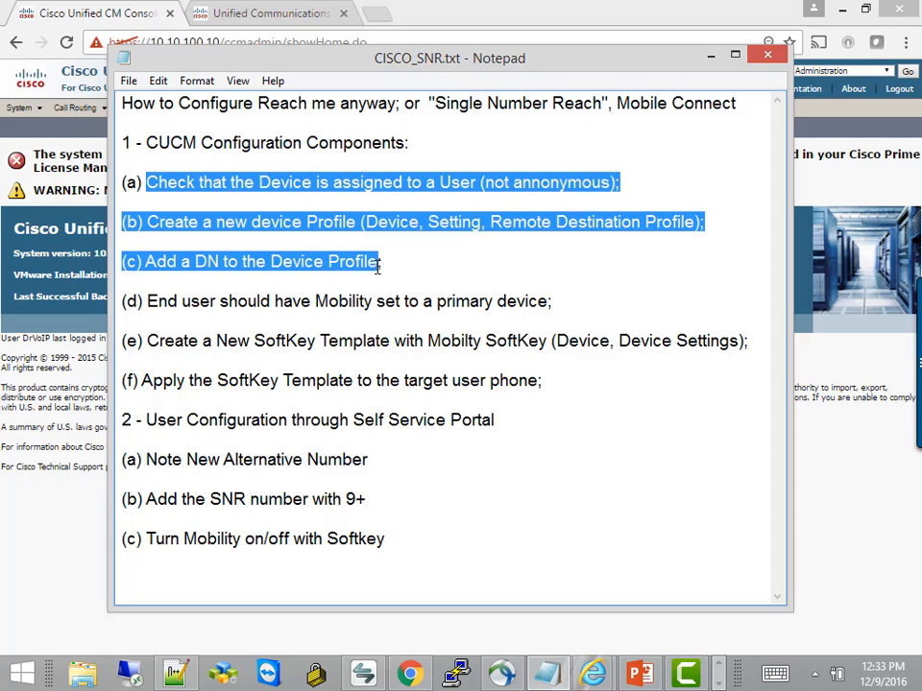
left_click(378, 267)
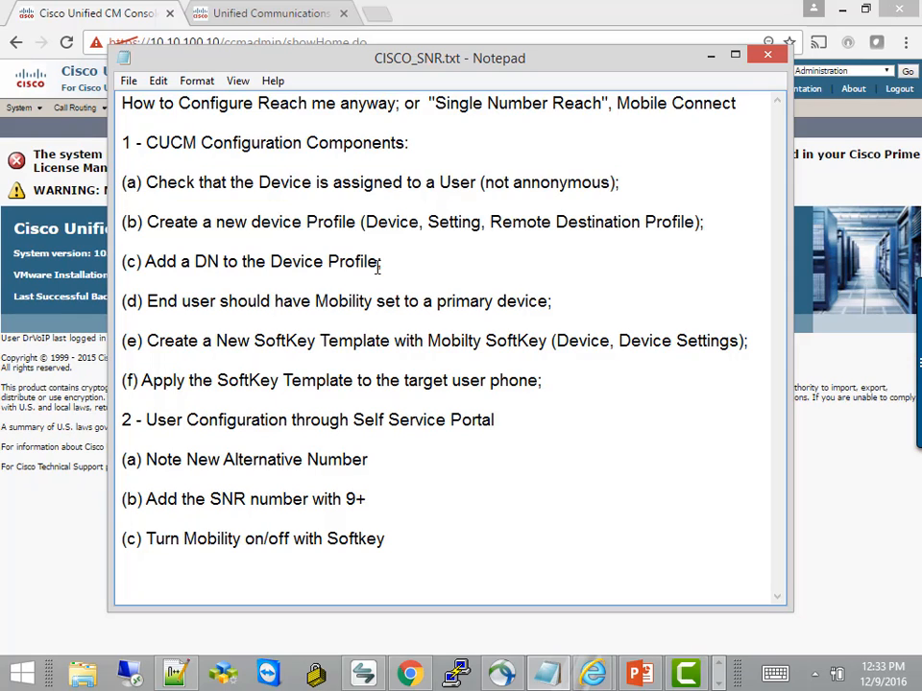
Change 'Device' to 'Destination' in step (c).
left_click(324, 261)
key("BackSpace")
key("BackSpace")
key("BackSpace")
key("BackSpace")
key("BackSpace")
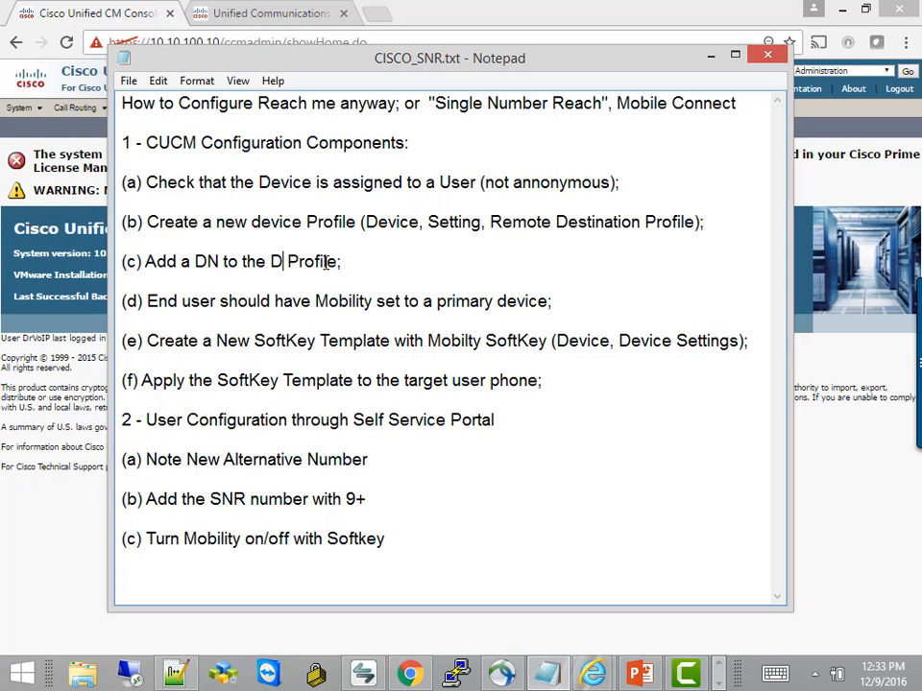
type("estinati")
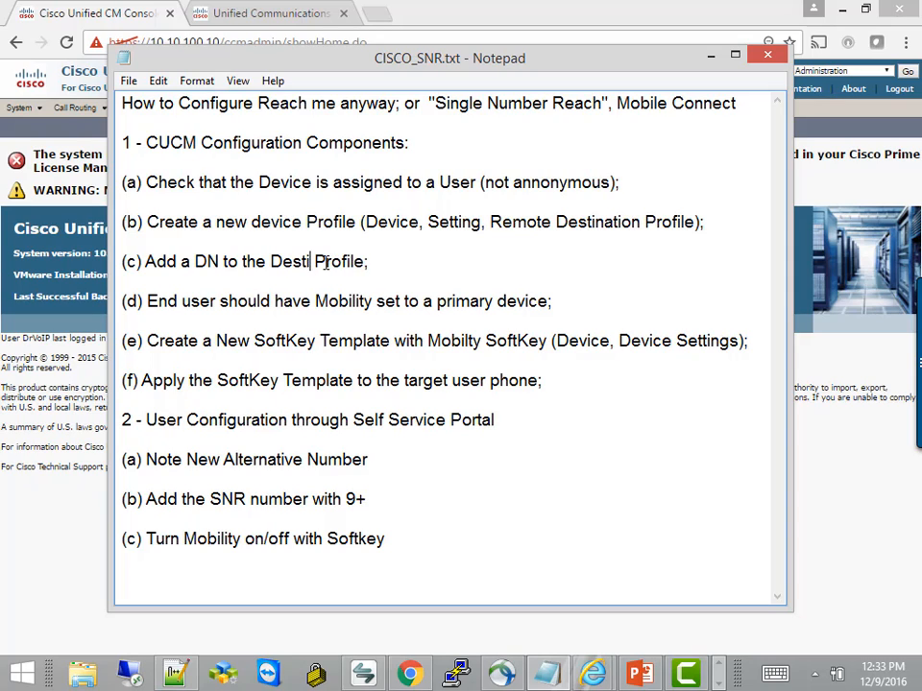
type("on")
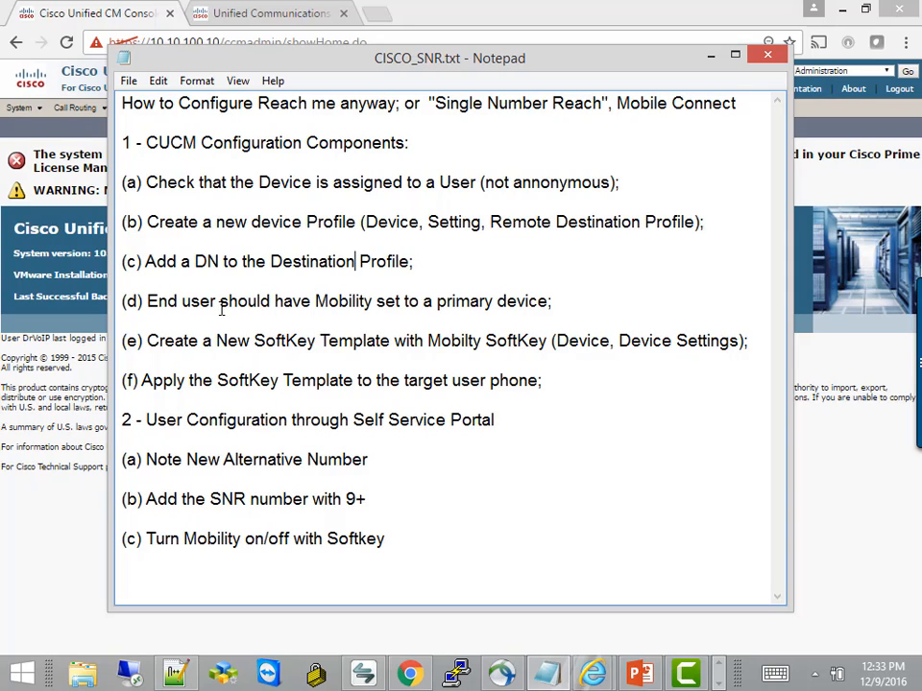
Insert 'Information,' after 'Mobility' in step (d).
left_click(375, 303)
type("Infom")
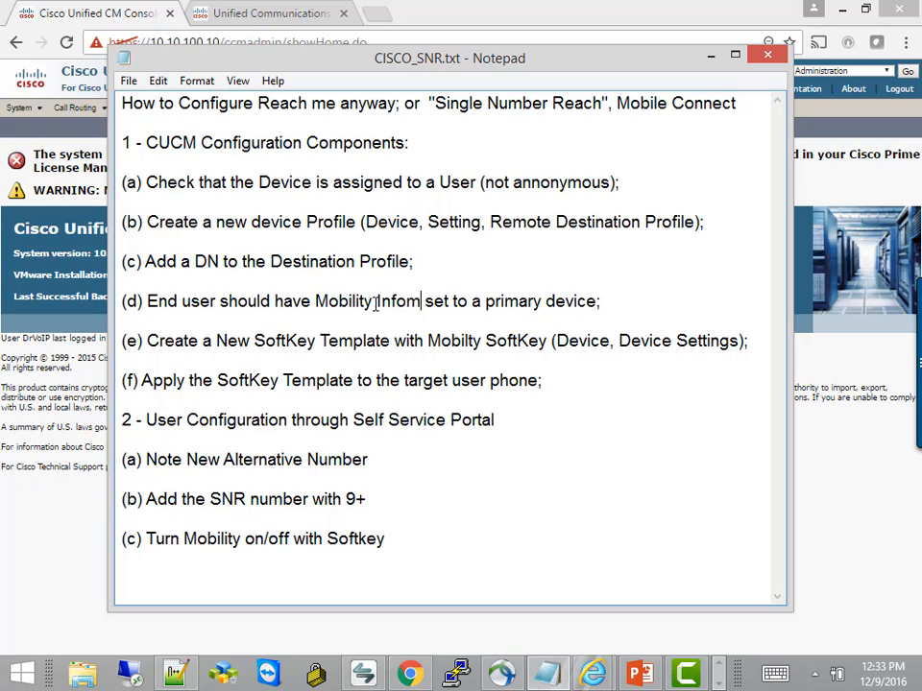
key("BackSpace")
type("rmation")
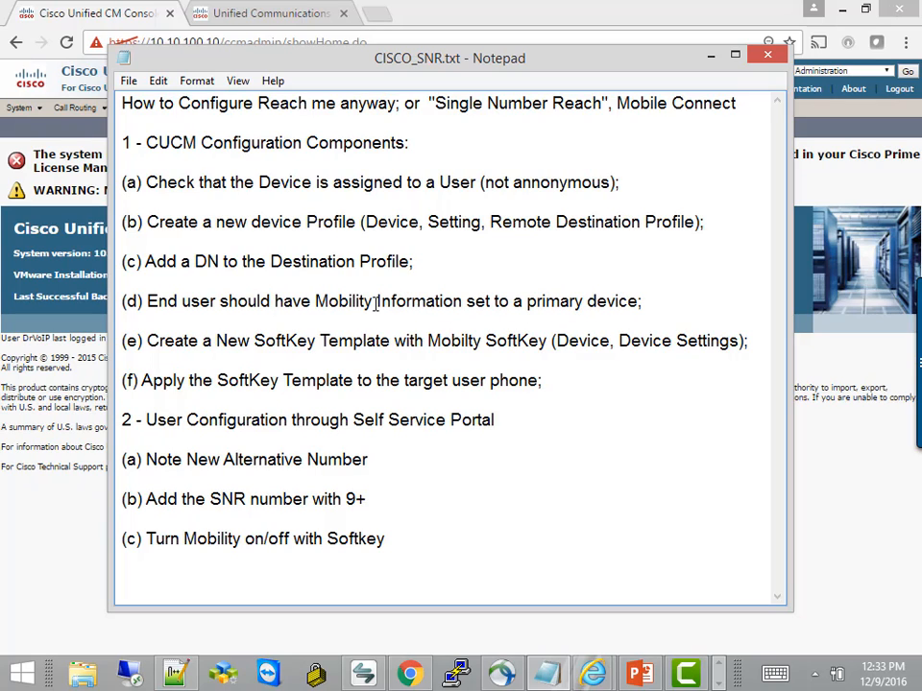
type(",")
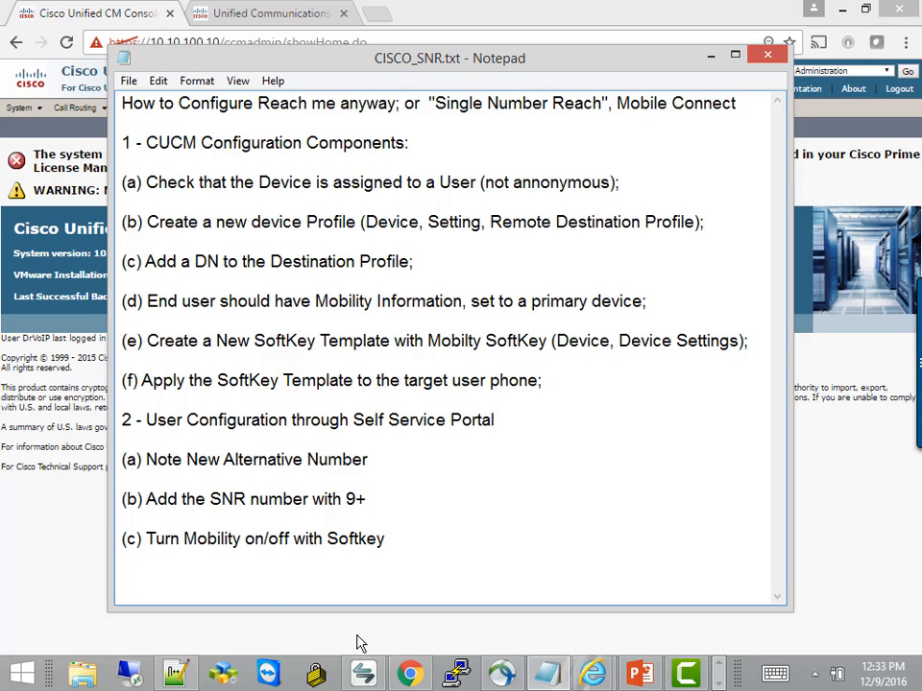
left_click(364, 676)
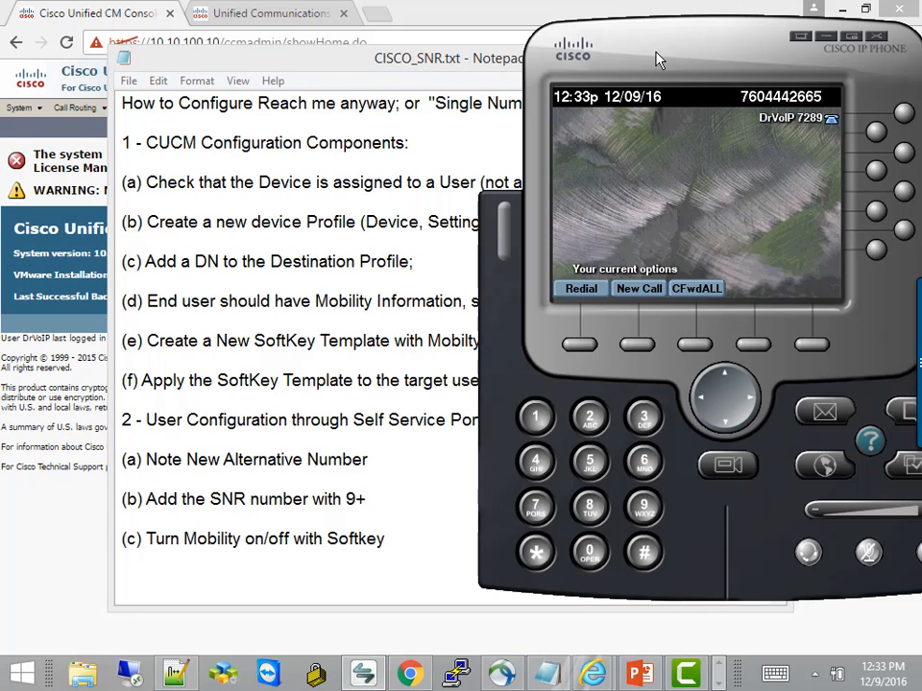
left_click_drag(658, 60, 431, 64)
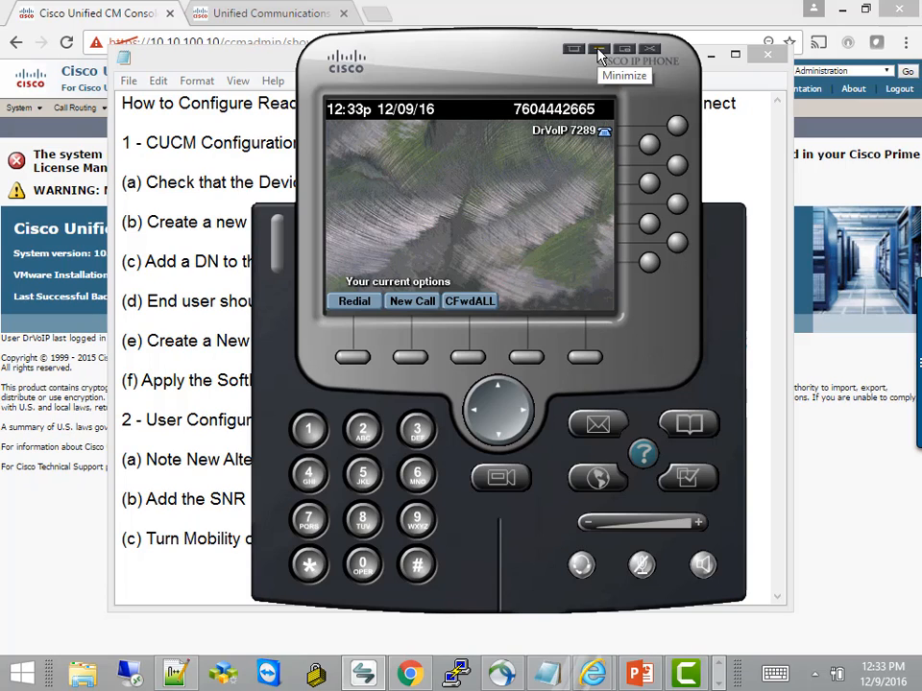
left_click(572, 25)
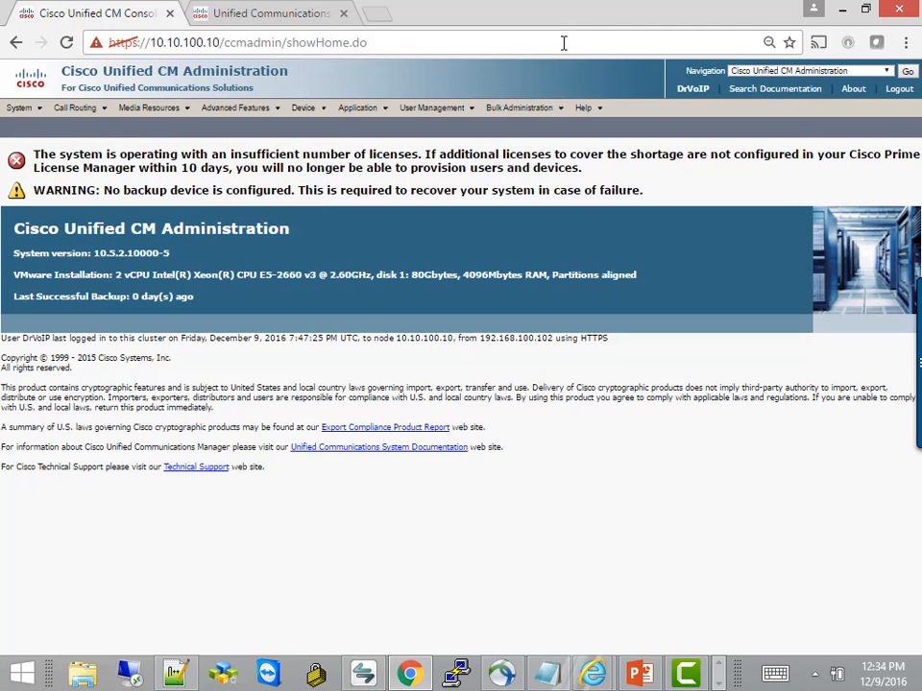
left_click(539, 675)
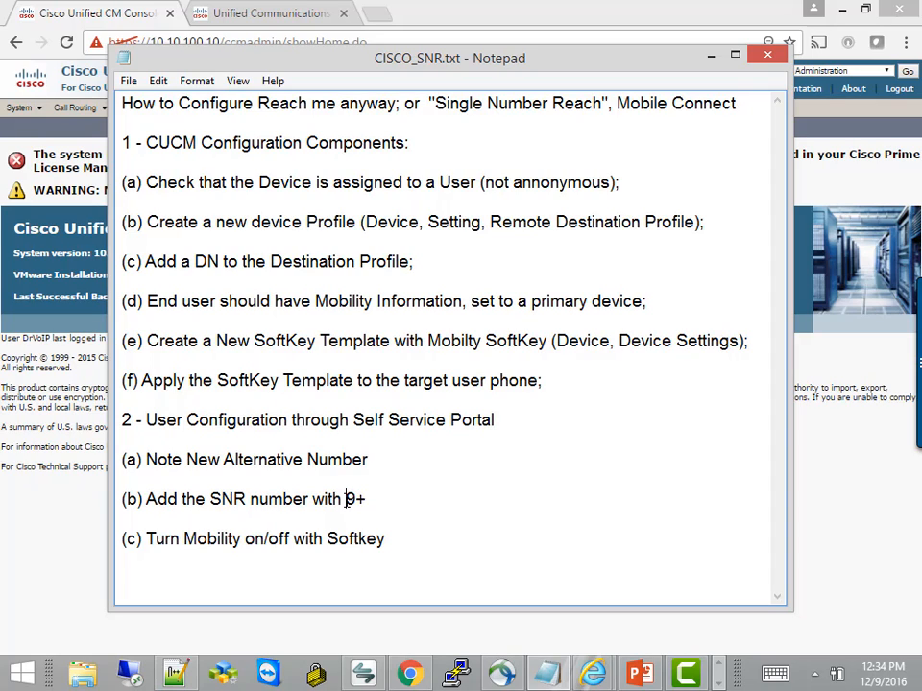
Highlight the 9+ prefix in step (b), then clear the selection.
left_click_drag(347, 499, 366, 499)
left_click(471, 537)
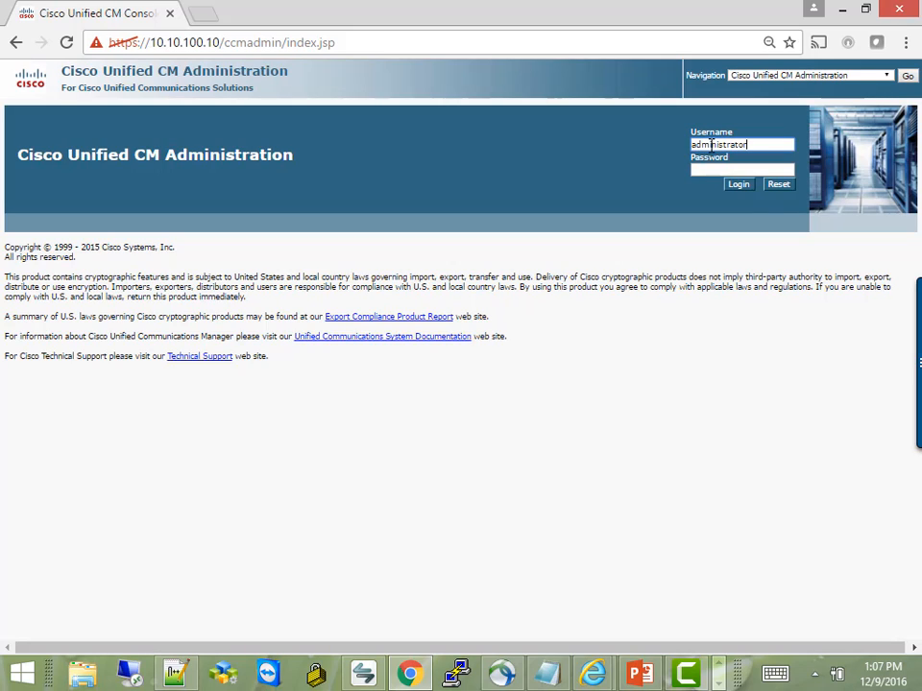
Enter the password and sign in to Cisco Unified CM Administration.
key("Tab")
type("••")
key("Return")
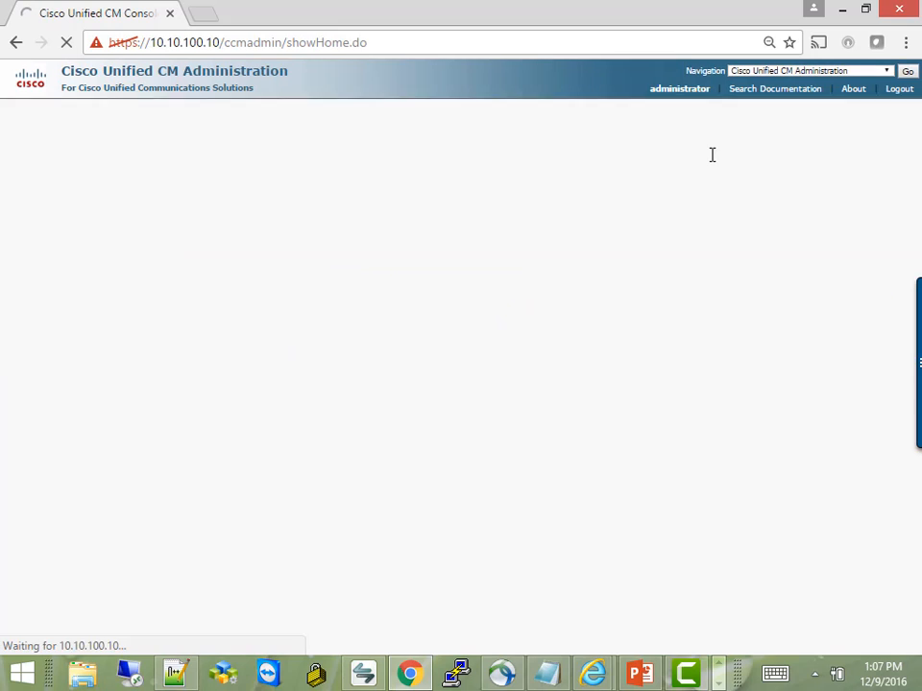
Open Device > Phone and run Find to list all 12 phones.
mouse_move(303, 108)
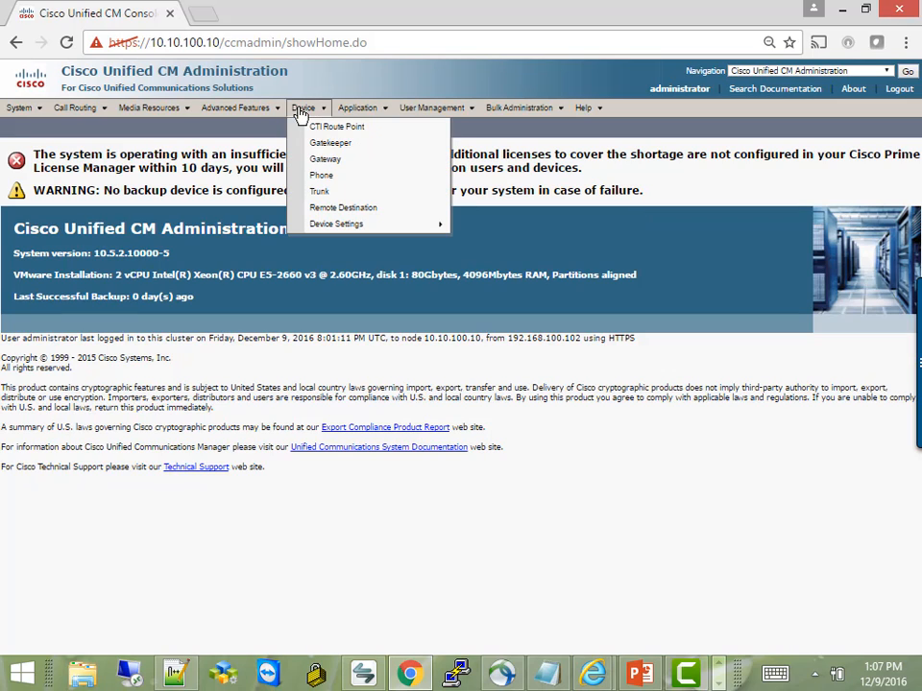
left_click(322, 177)
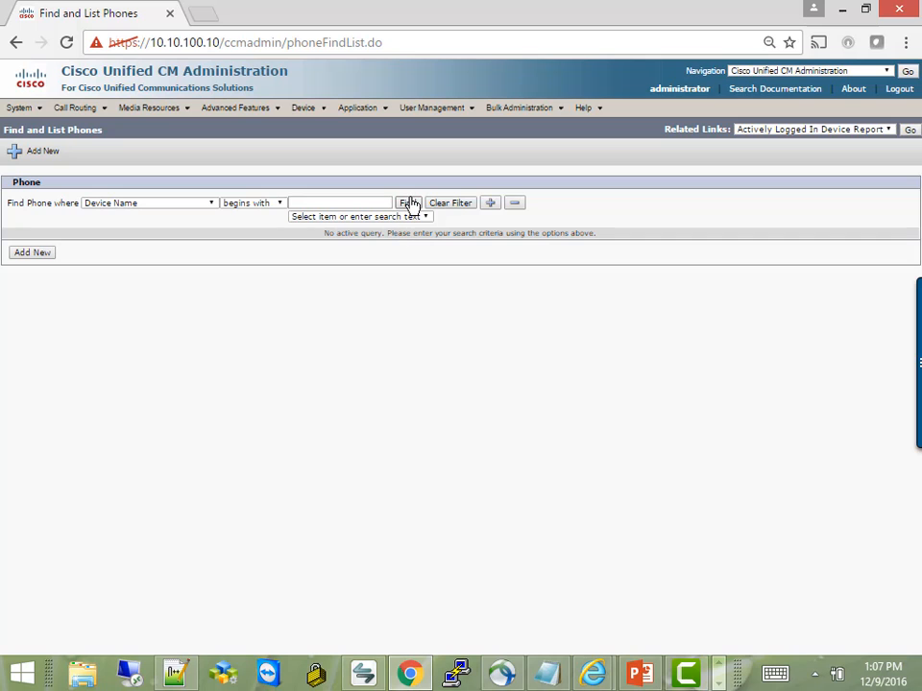
left_click(408, 203)
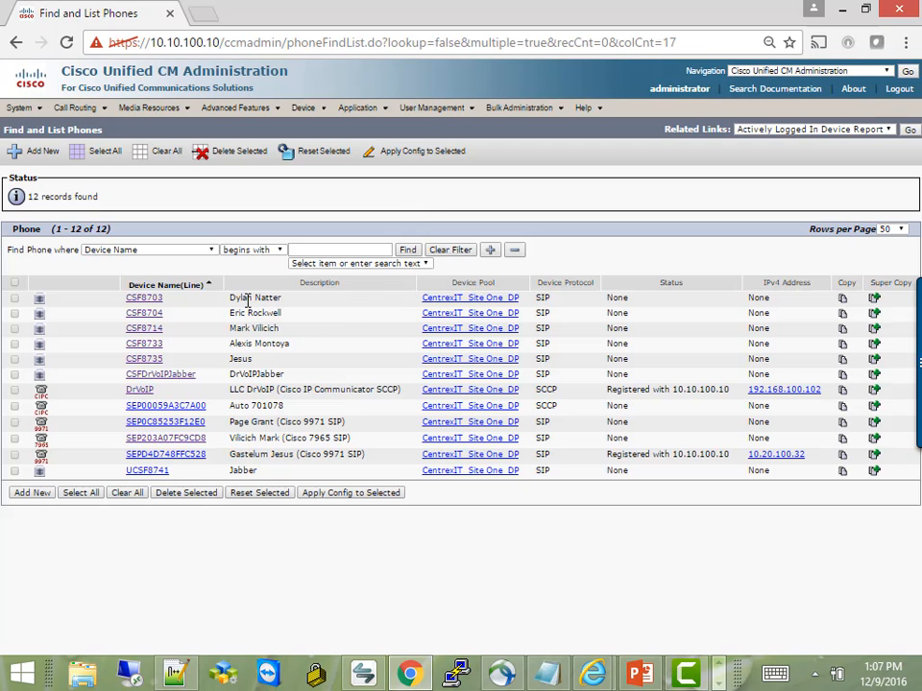
Open the IP Communicator phone's configuration and compare it with the softphone window.
left_click(140, 391)
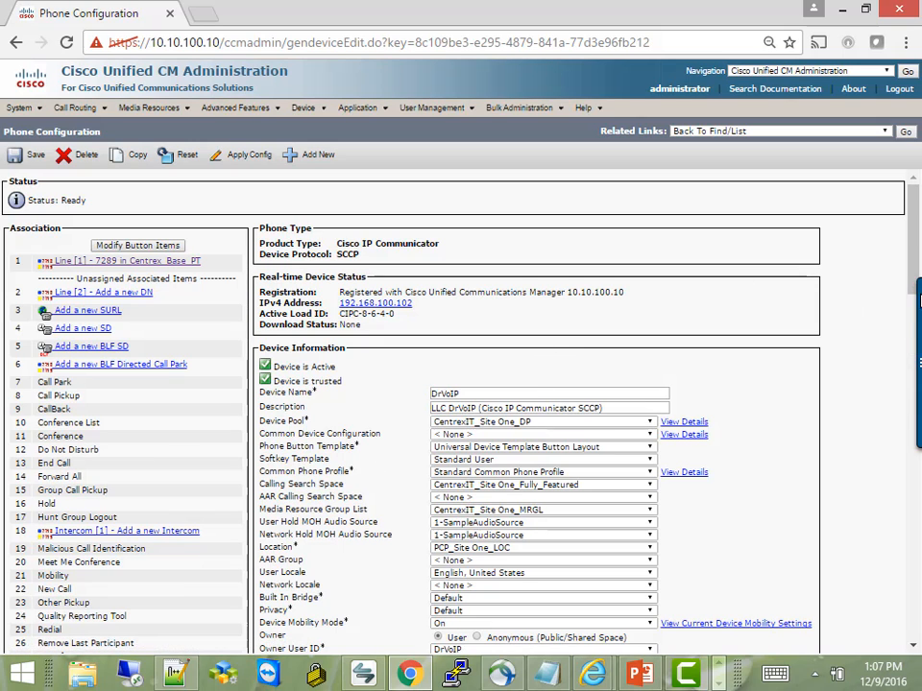
scroll(766, 427, "down", 2)
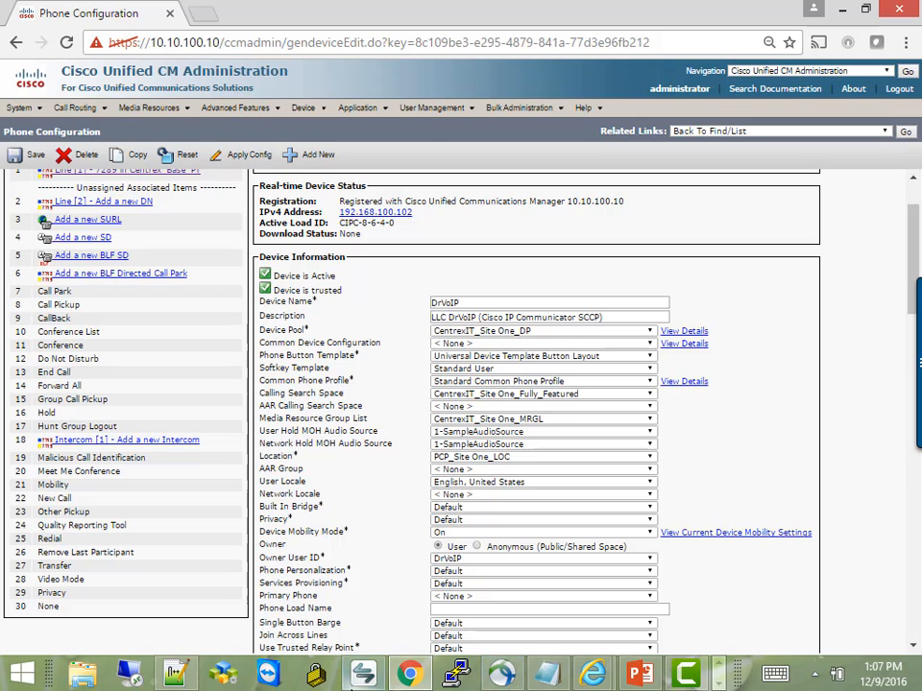
left_click(473, 674)
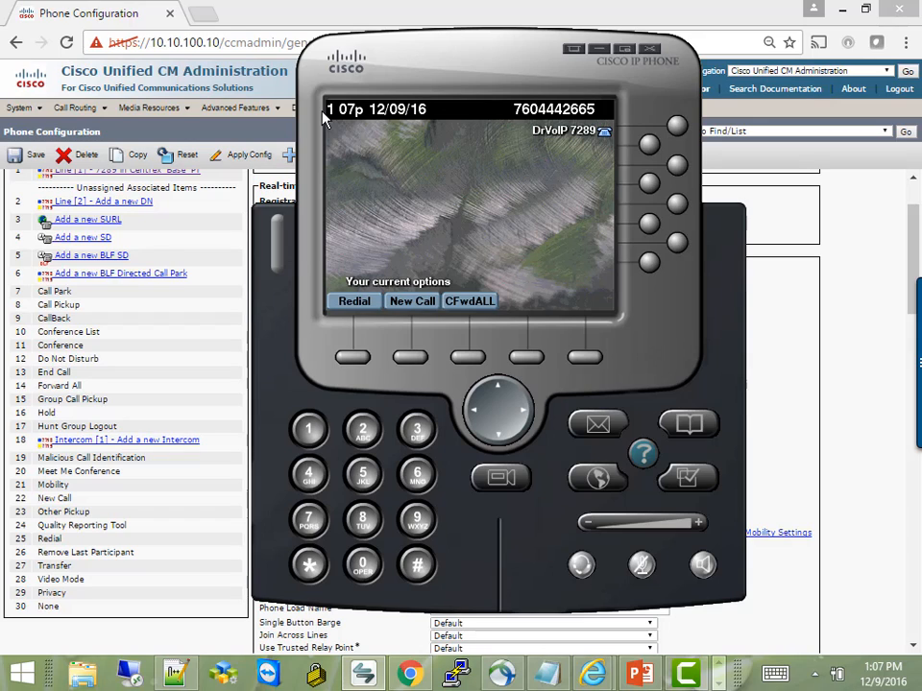
left_click(176, 70)
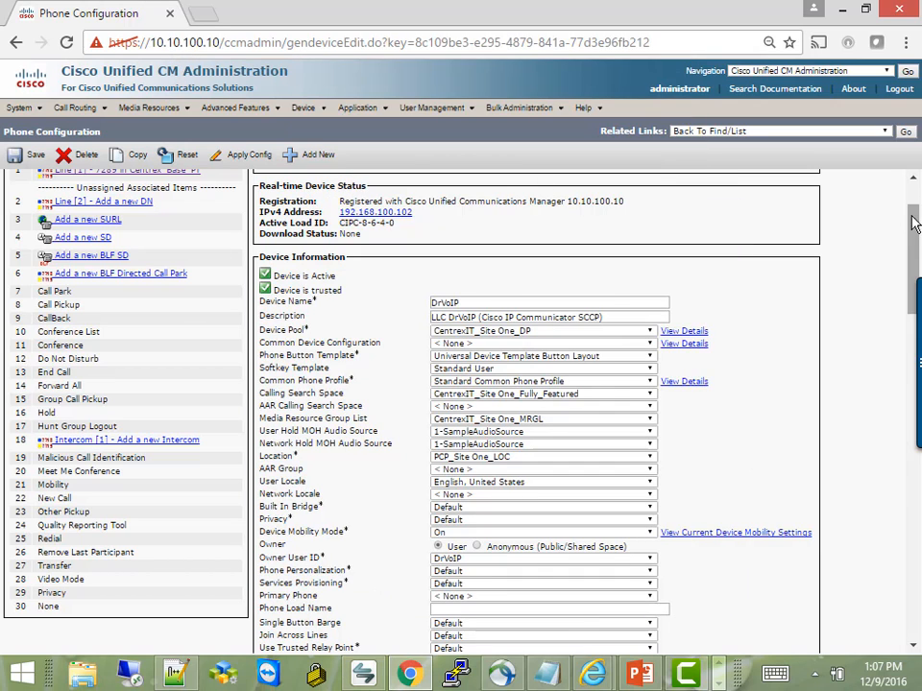
scroll(915, 264, "down", 3)
Leave Built In Bridge at Default and review the Owner User ID choices.
left_click(595, 328)
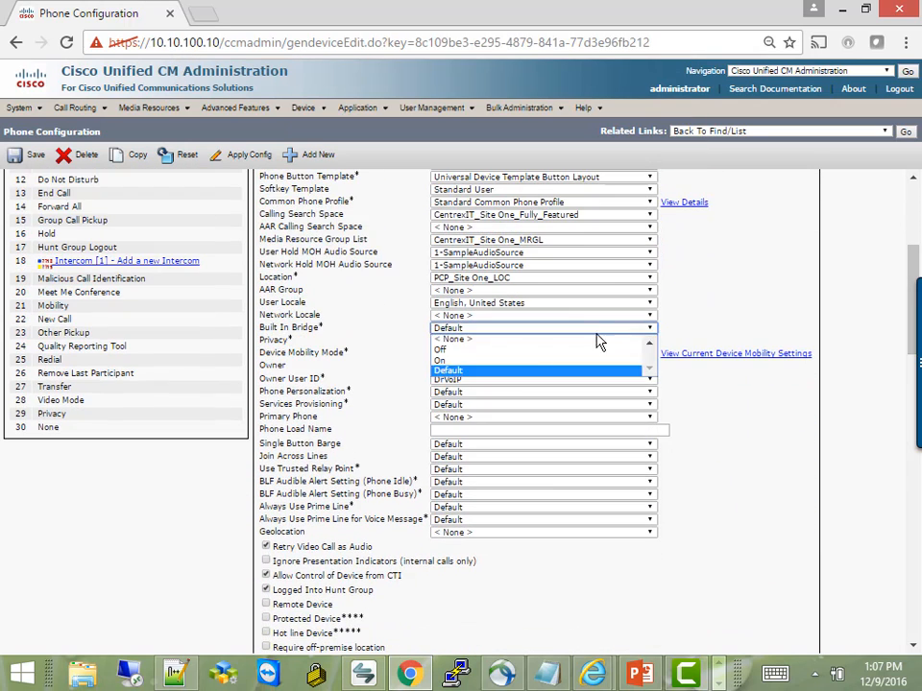
left_click(458, 387)
left_click(458, 387)
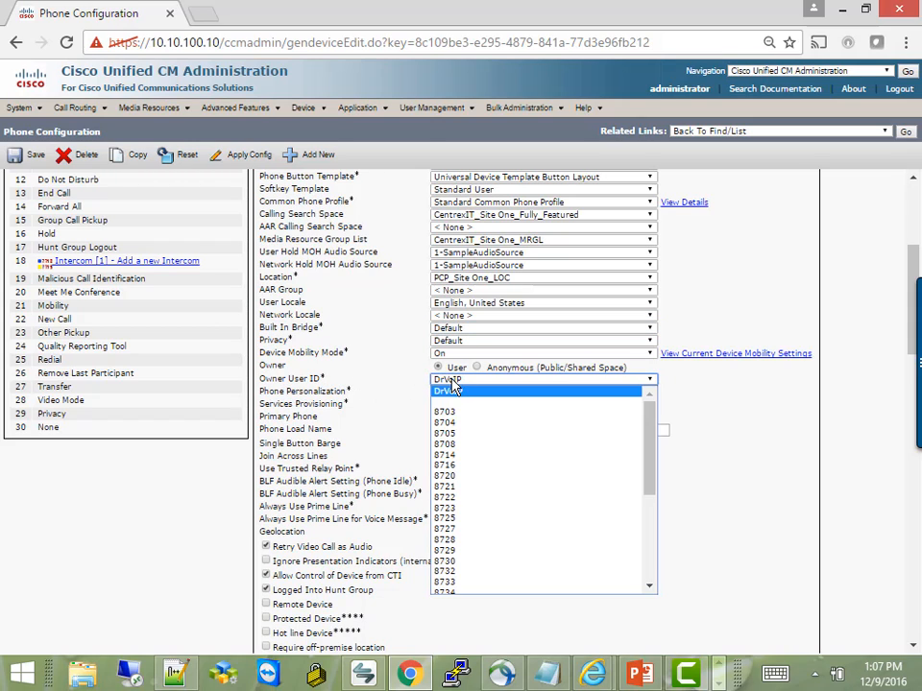
left_click(461, 391)
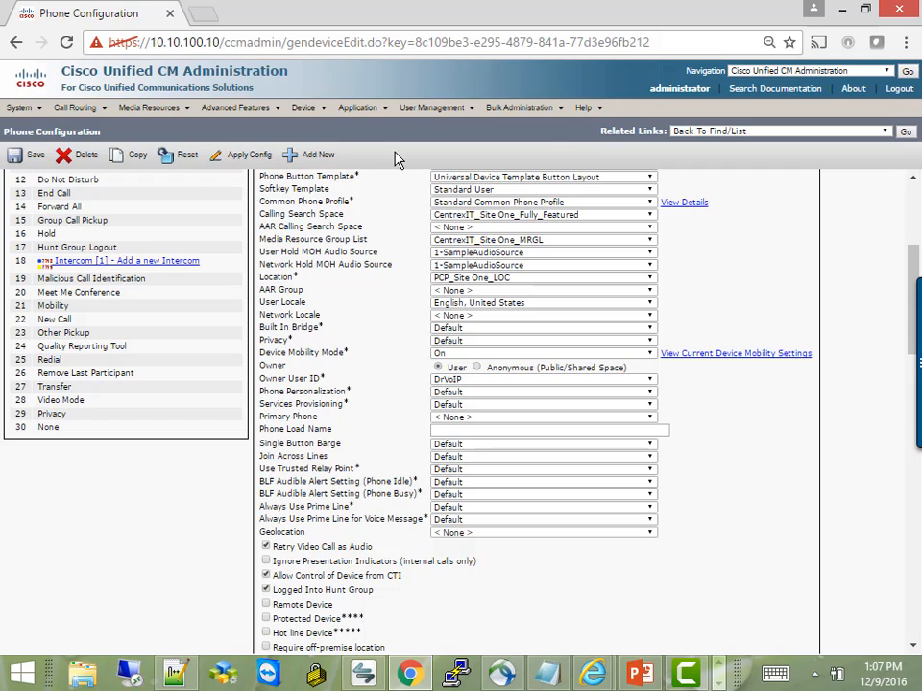
left_click(422, 109)
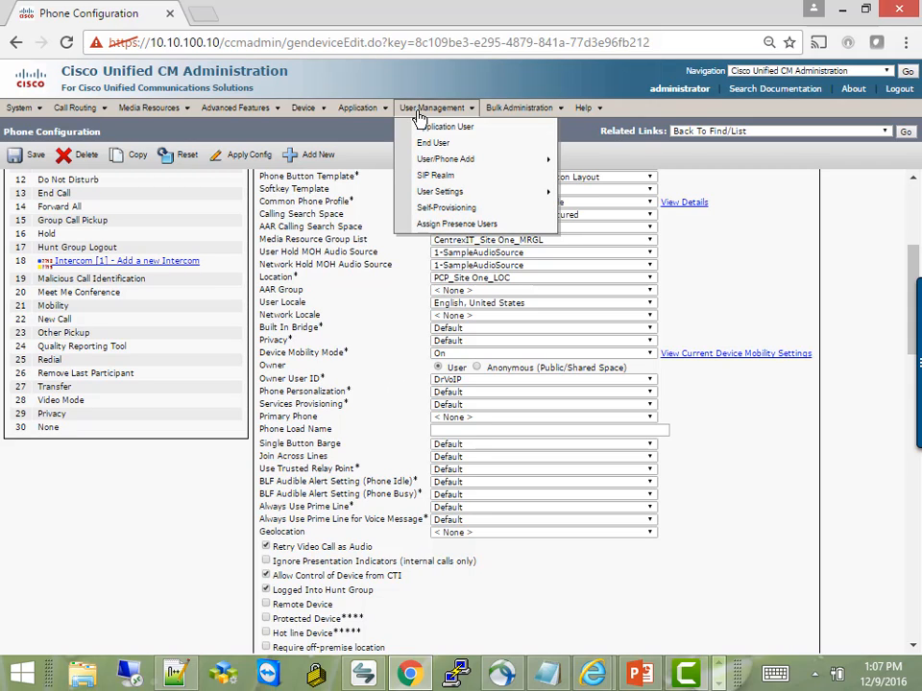
Search Remote Destination Profiles (0 found) under Device Settings and choose Add New.
mouse_move(316, 119)
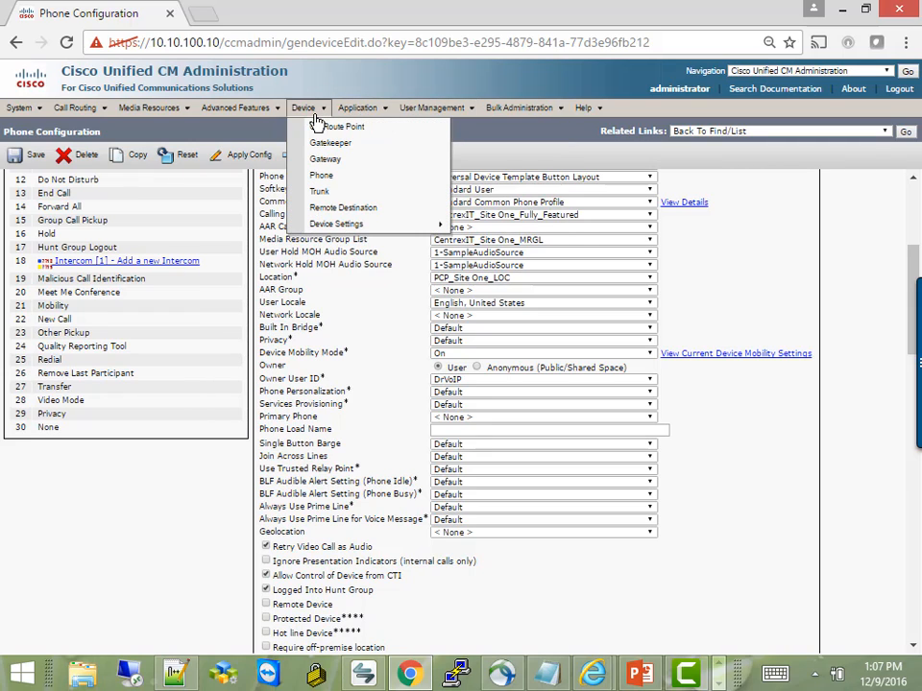
mouse_move(355, 226)
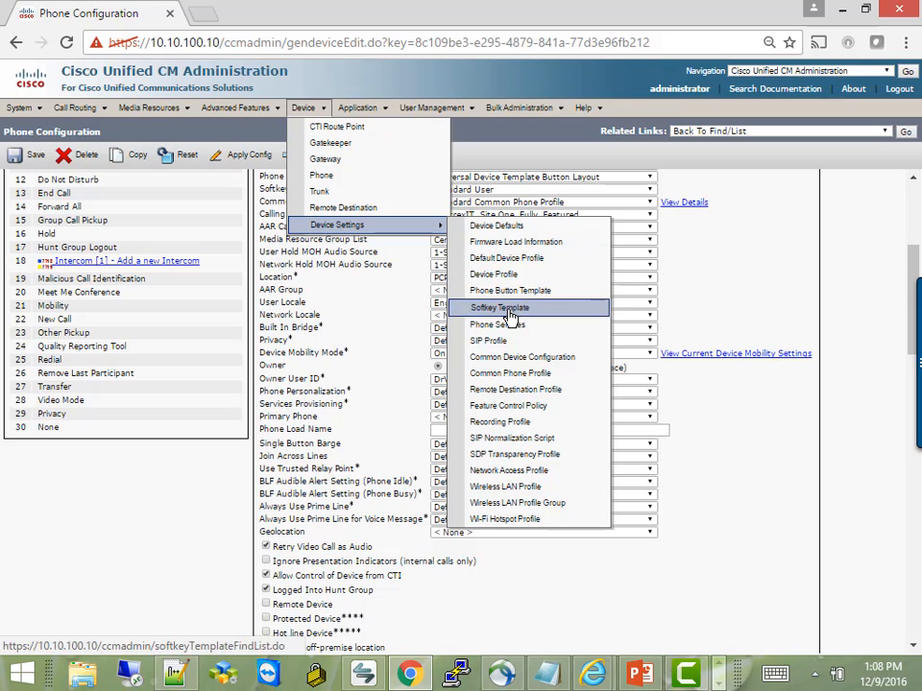
left_click(513, 394)
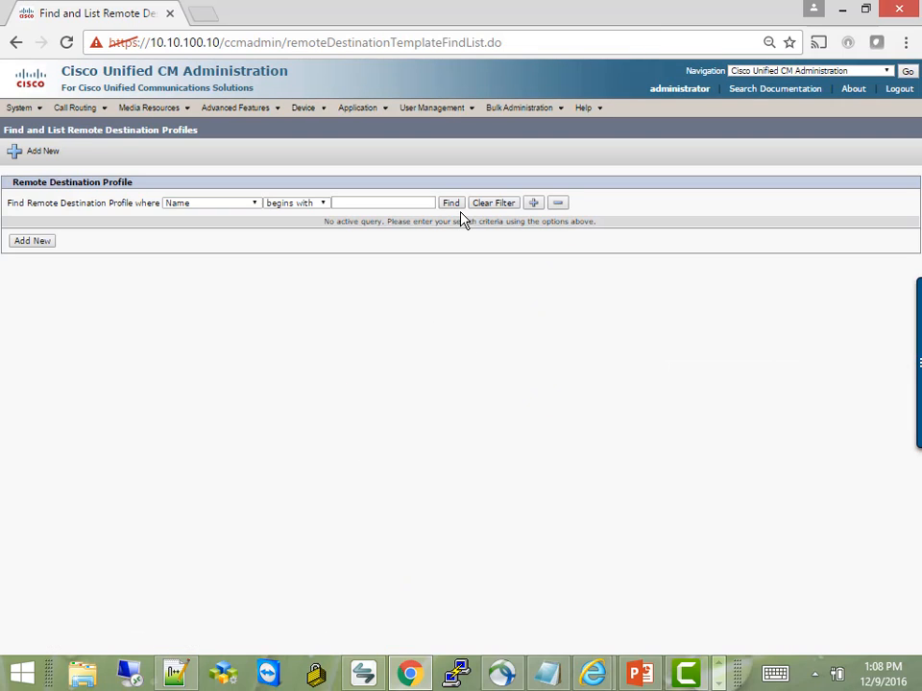
left_click(452, 203)
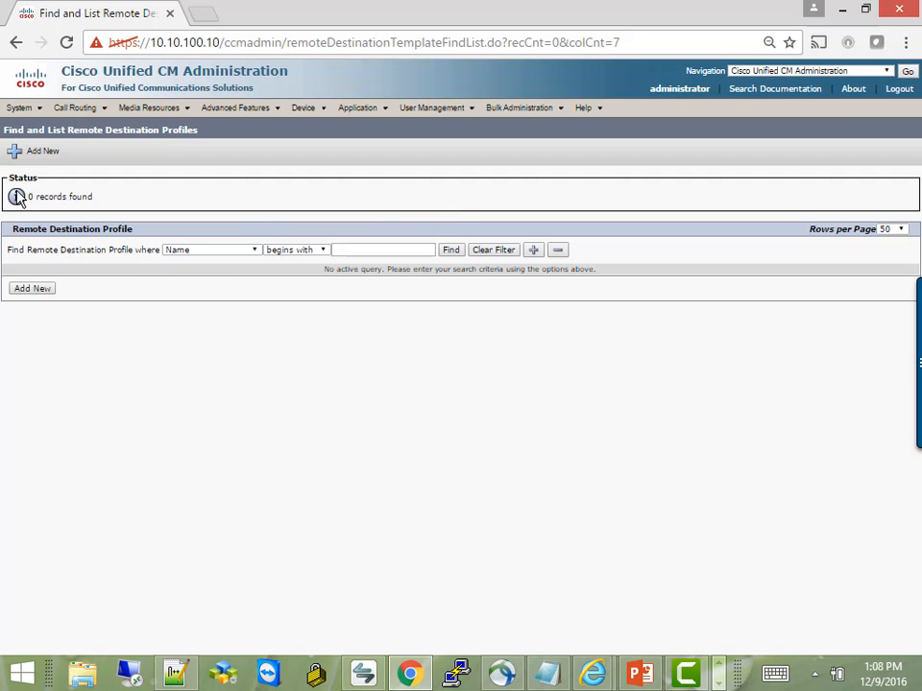
left_click(27, 155)
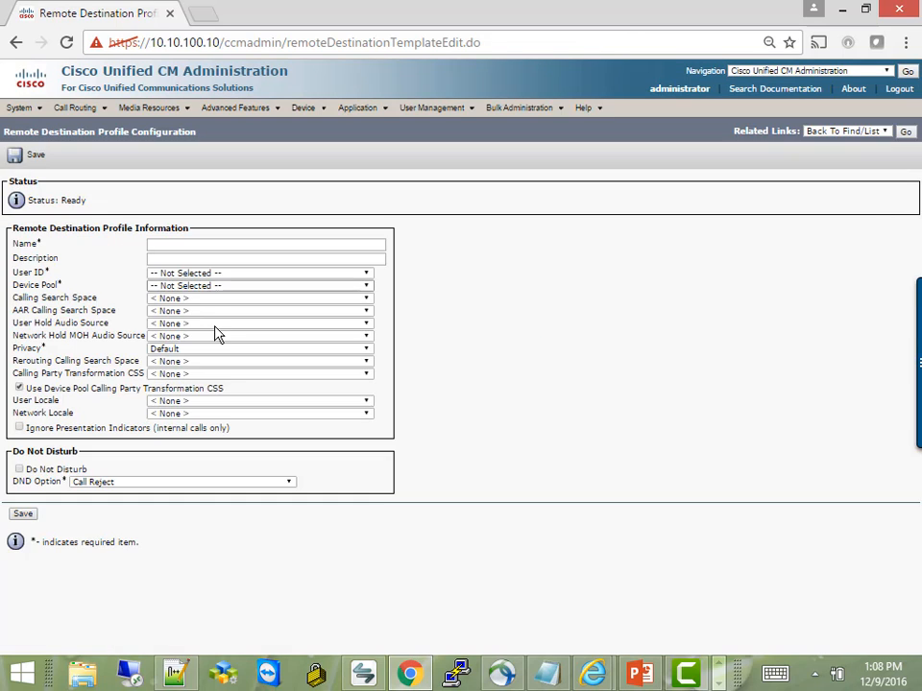
Name the profile '7289 Destination Profile' and enter a 'DrVoIP Mo' description.
left_click(158, 245)
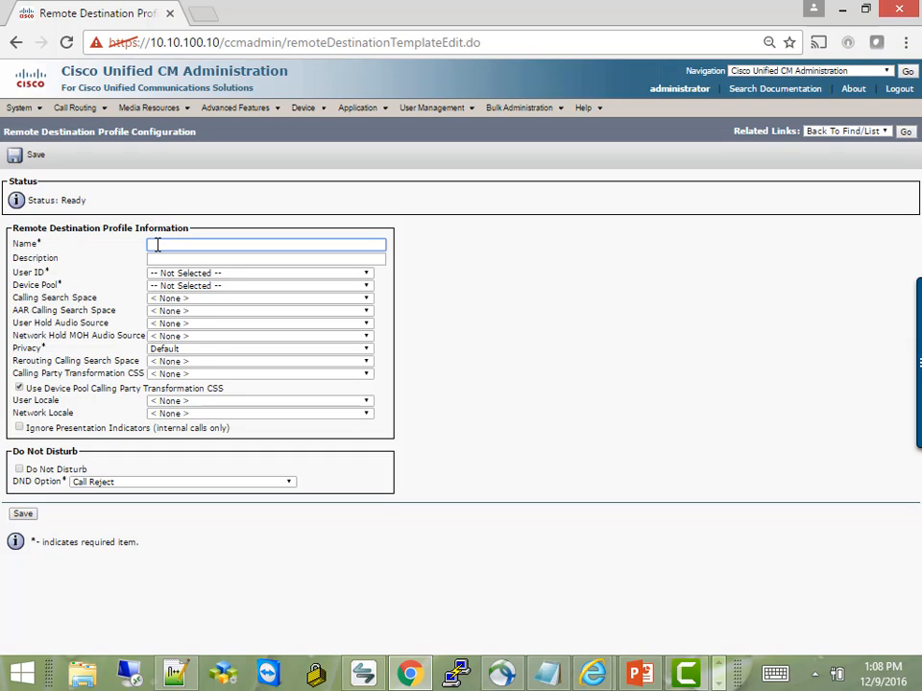
type("7289 Destination Profile")
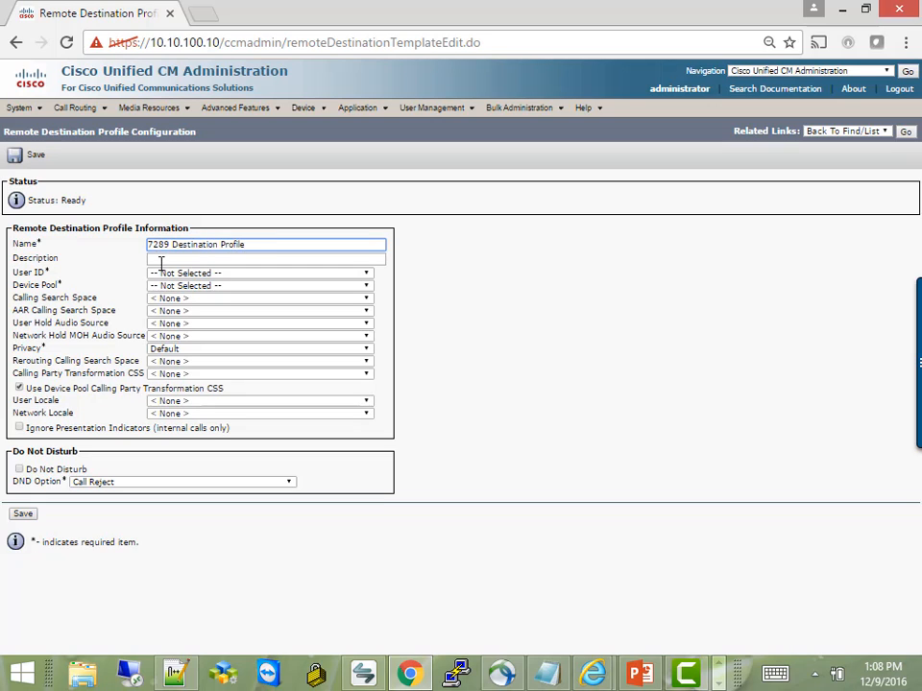
left_click(161, 259)
type("Dr")
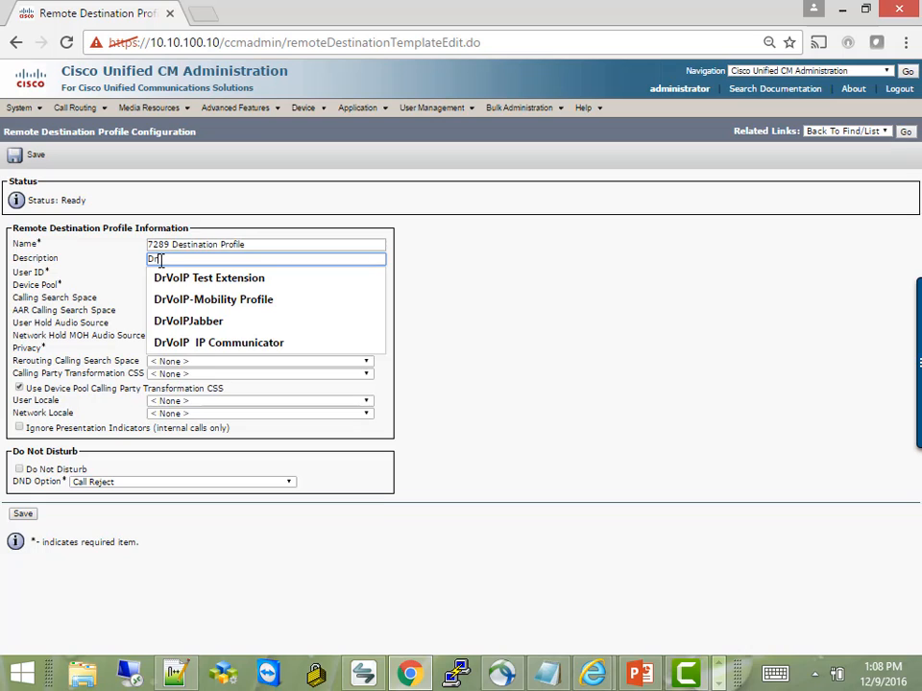
type("VoIP Mobility")
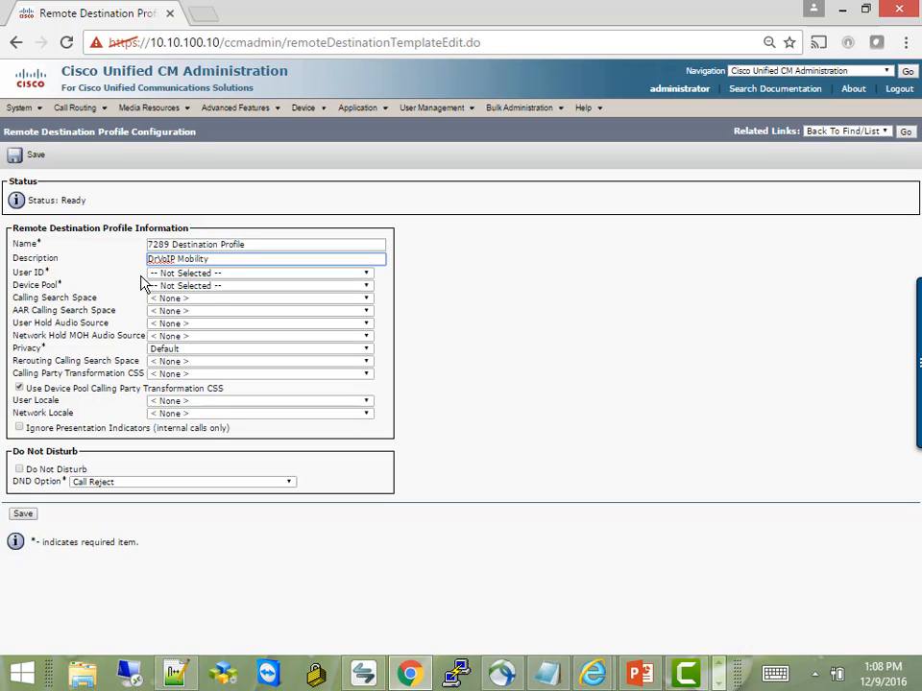
Assign the phone's user and device pool CentrexIT_Site One_DP, then save the profile.
left_click(167, 276)
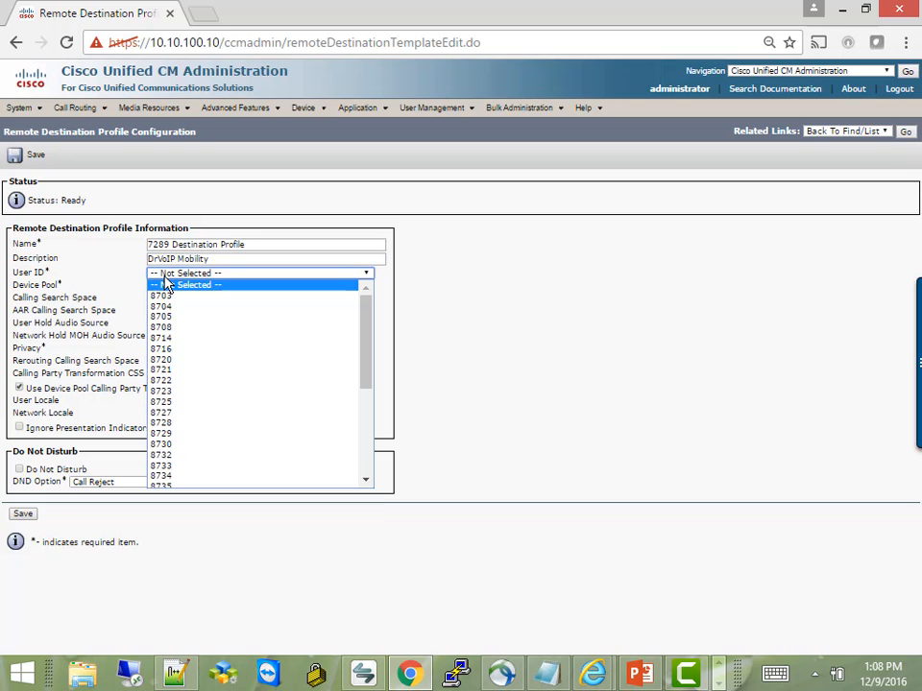
left_click_drag(366, 340, 354, 502)
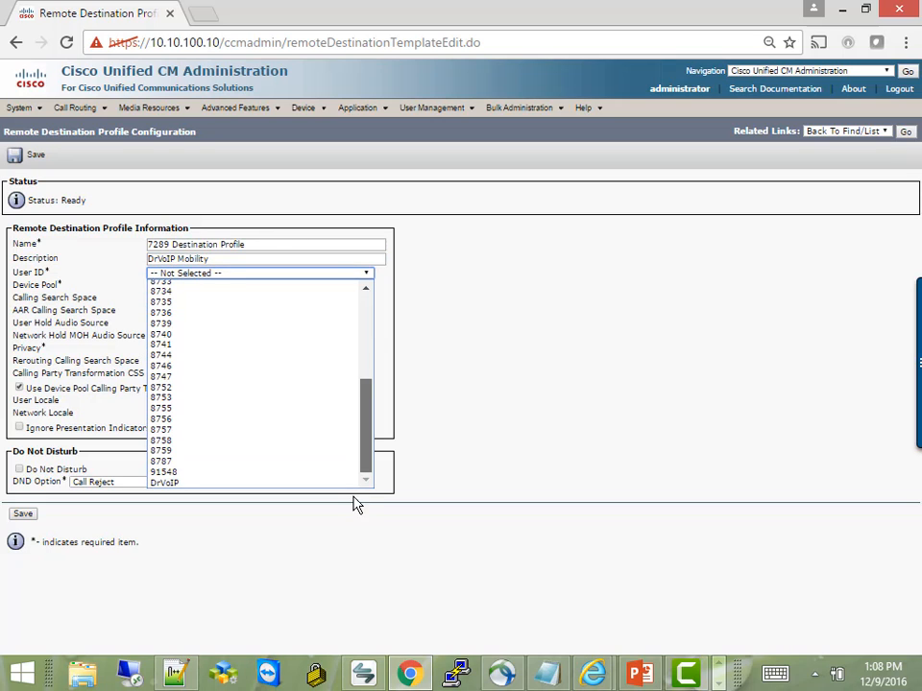
left_click(227, 483)
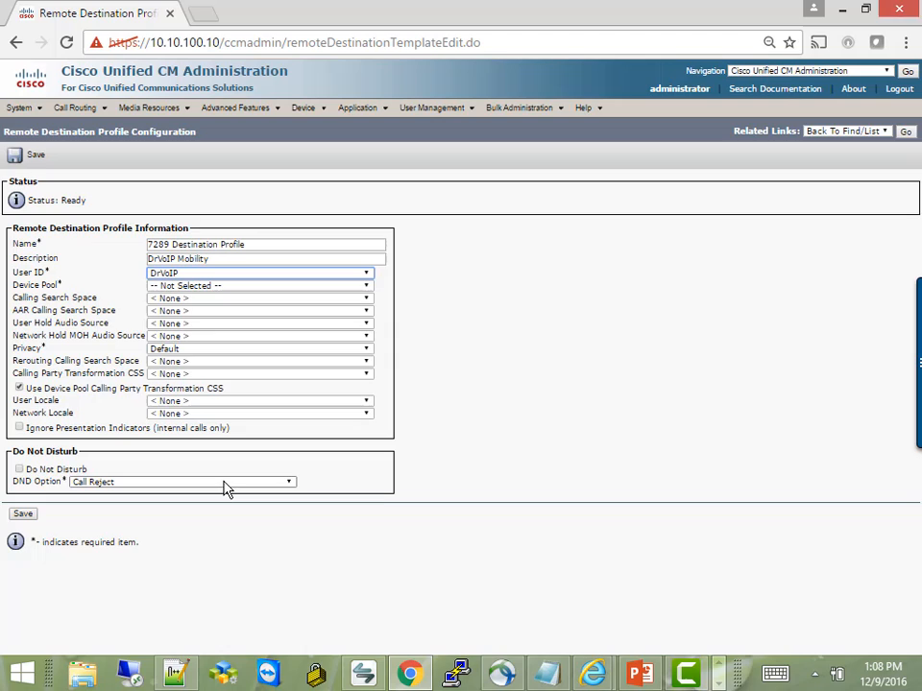
left_click(159, 286)
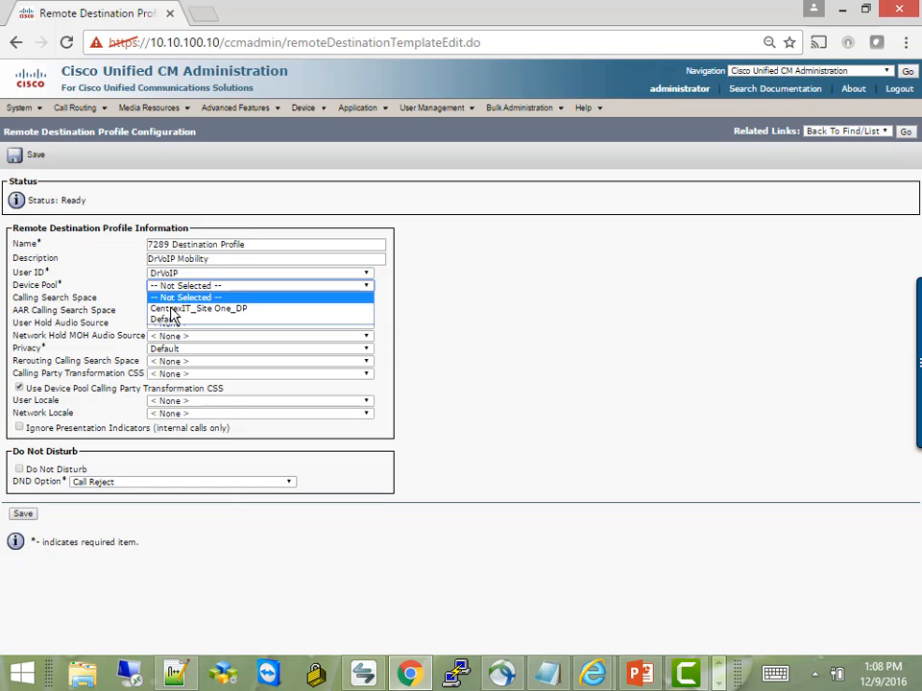
left_click(172, 309)
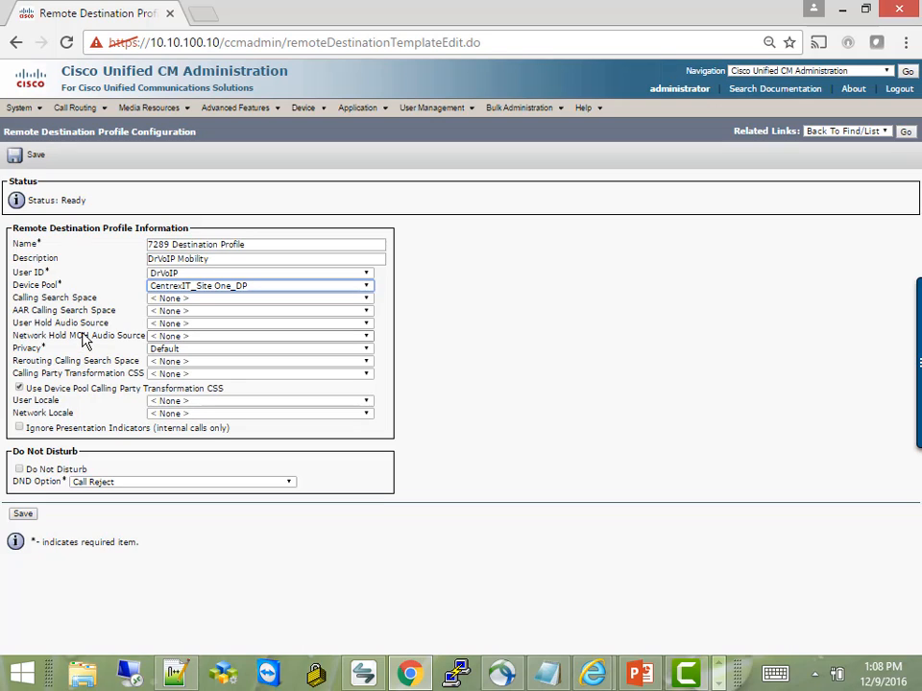
left_click(23, 516)
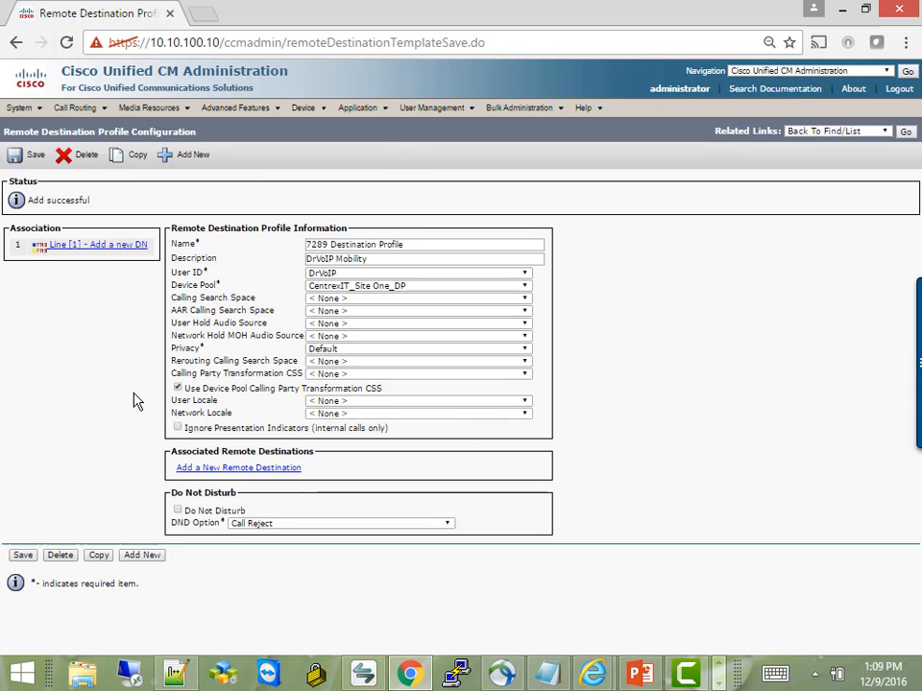
Add line 1 directory number 7289 in partition Centrex_Base_PT, save, and return to Notepad.
left_click(112, 248)
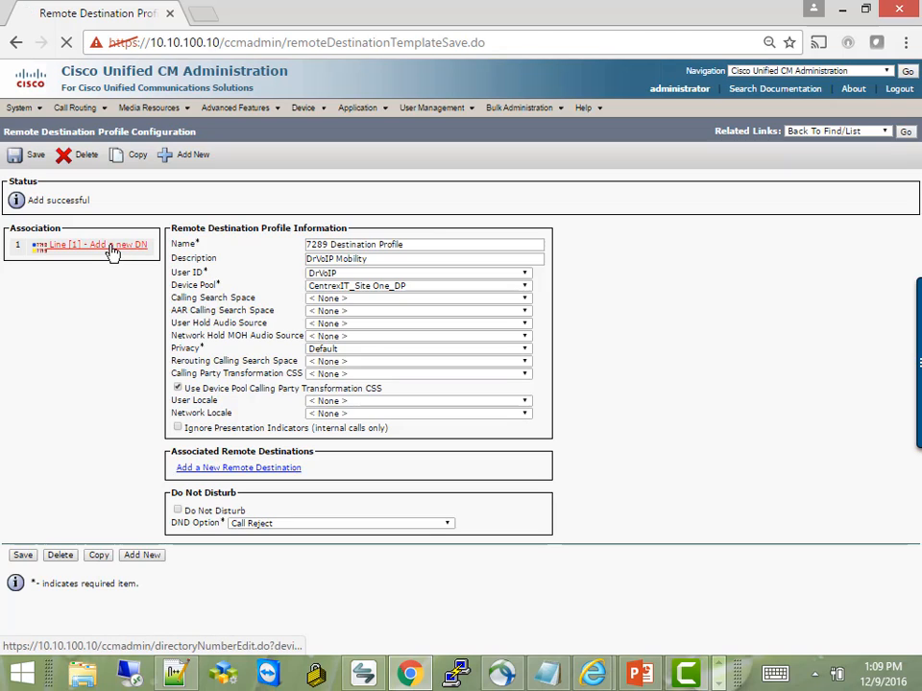
left_click(128, 243)
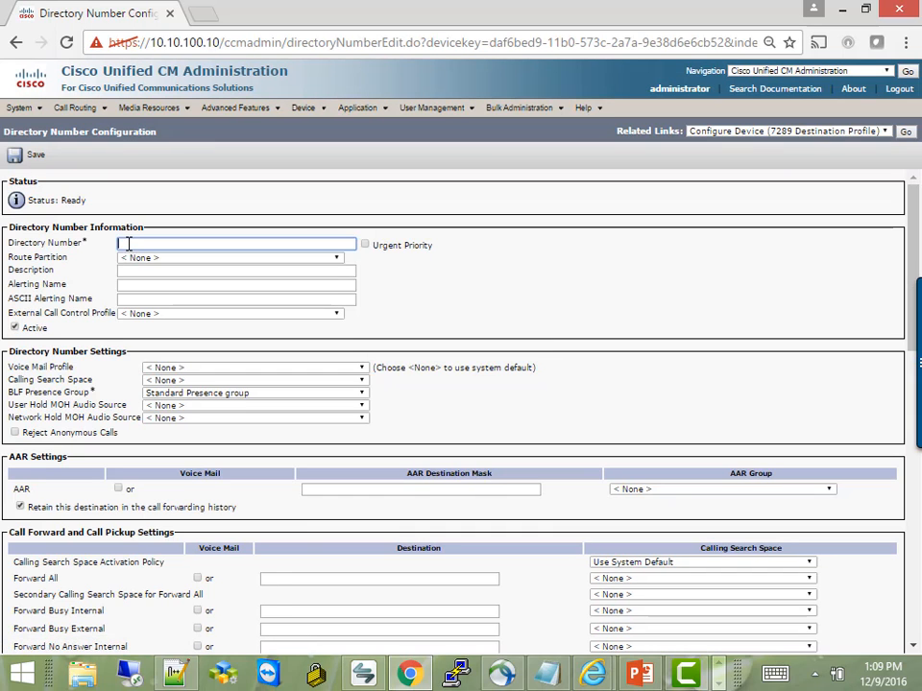
type("7289")
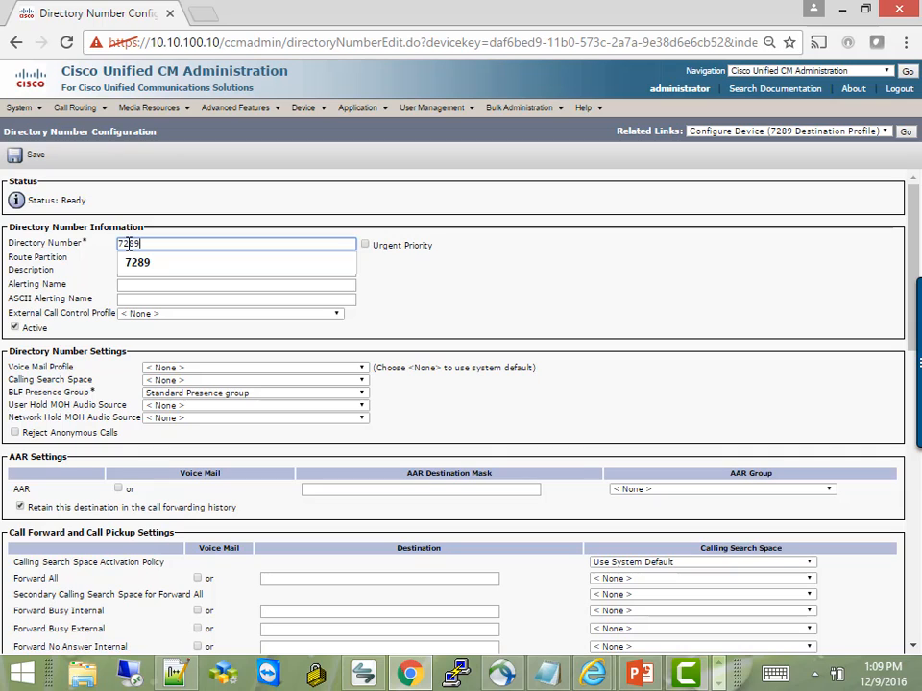
key("Tab")
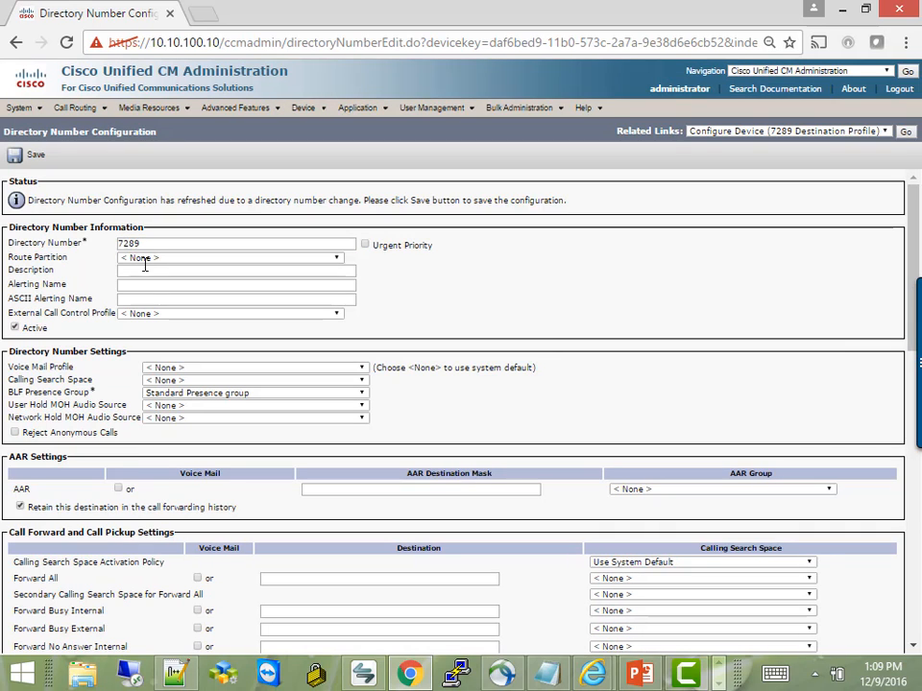
left_click(140, 259)
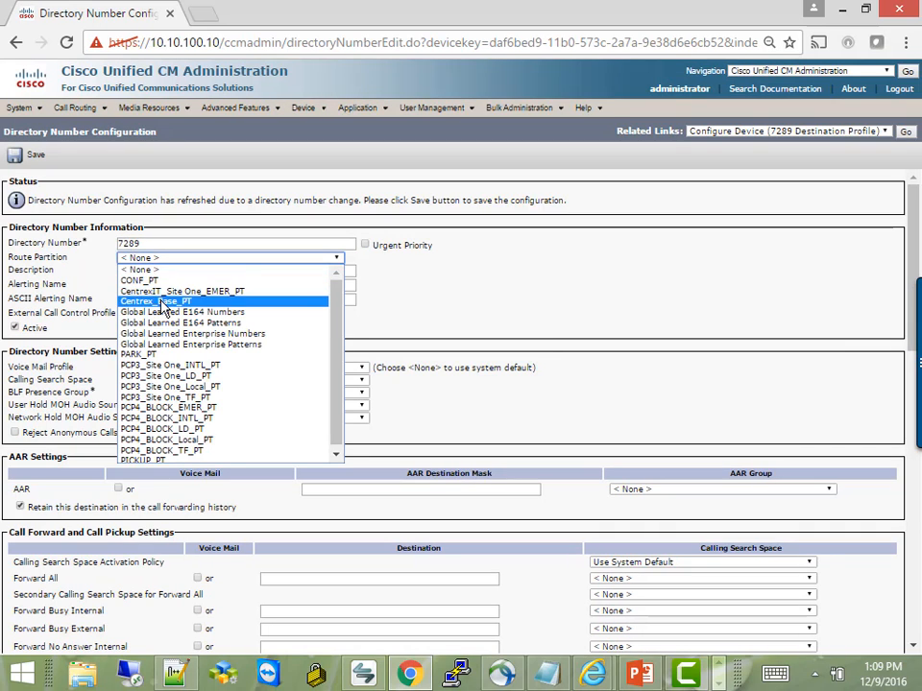
left_click(160, 298)
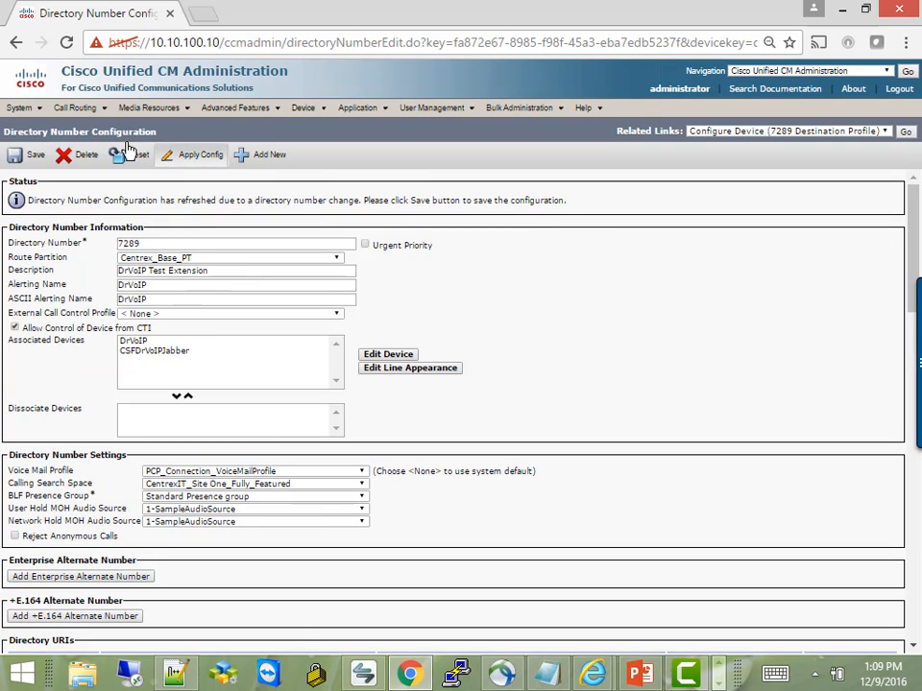
left_click(34, 155)
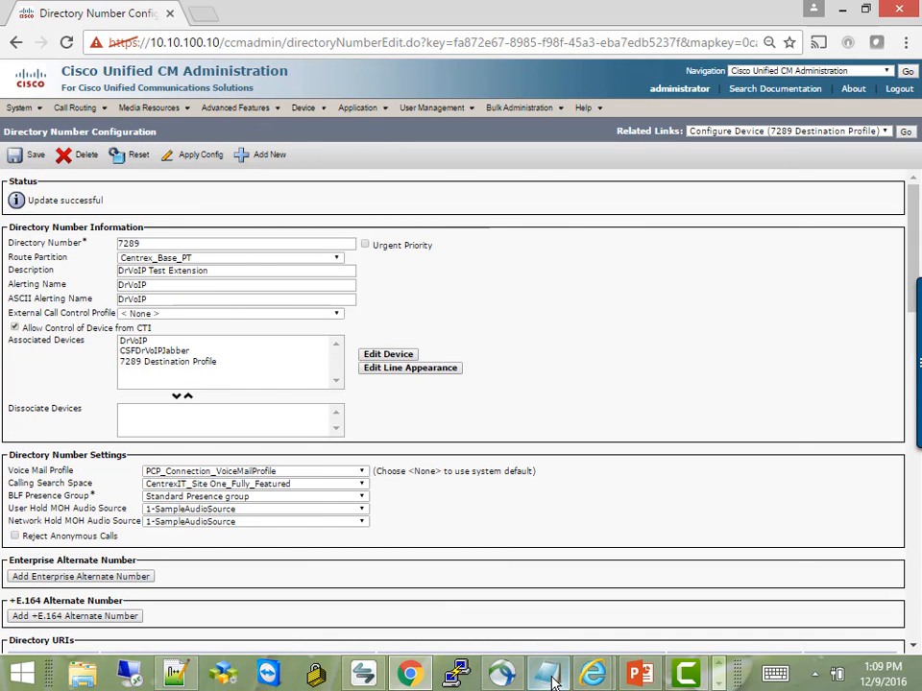
key("alt+Tab")
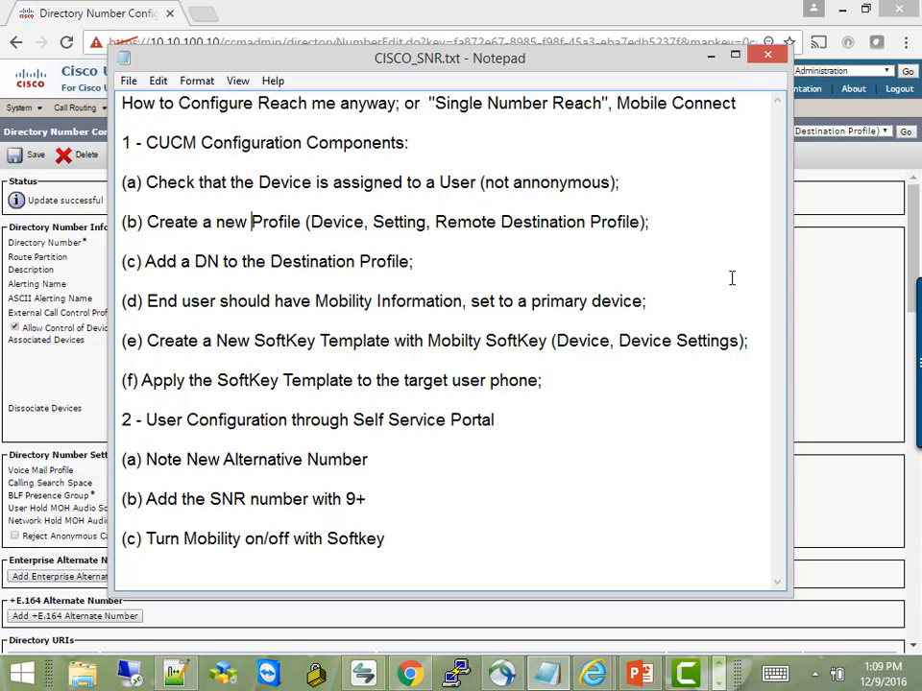
Find all end users and open the phone user's account.
left_click(853, 325)
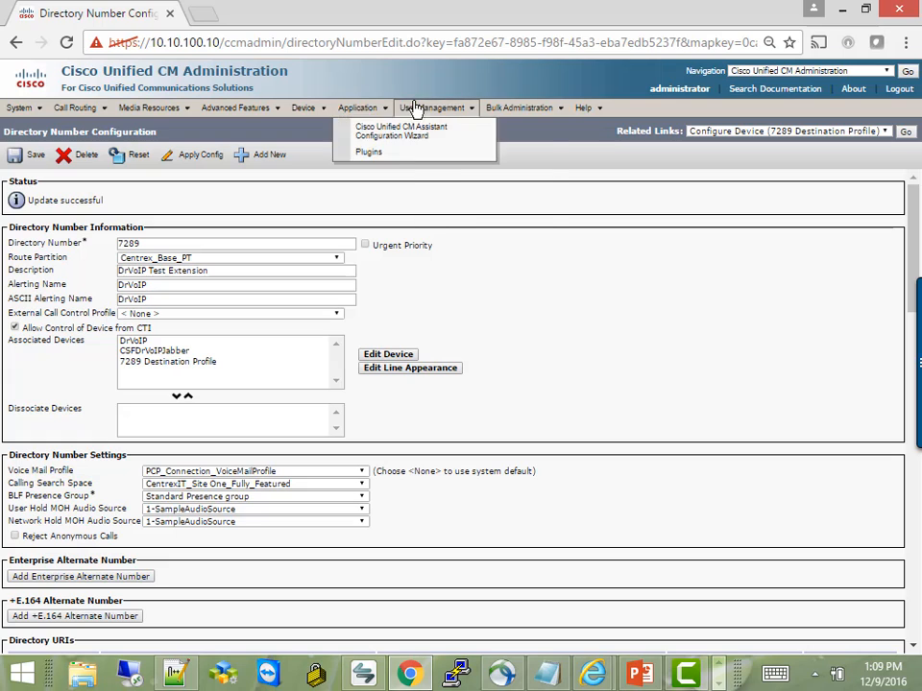
mouse_move(425, 108)
left_click(432, 146)
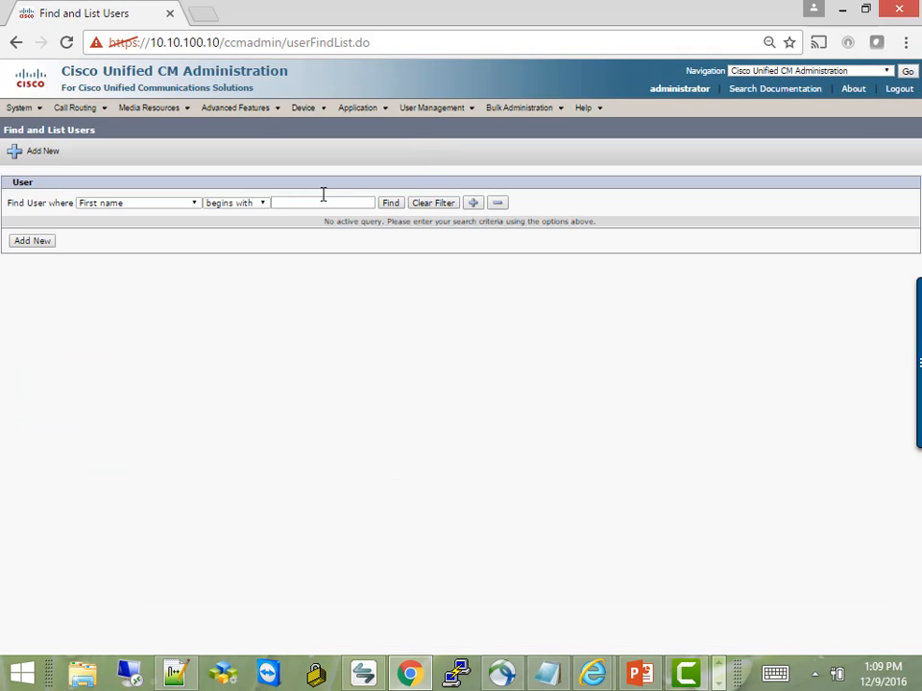
left_click(389, 204)
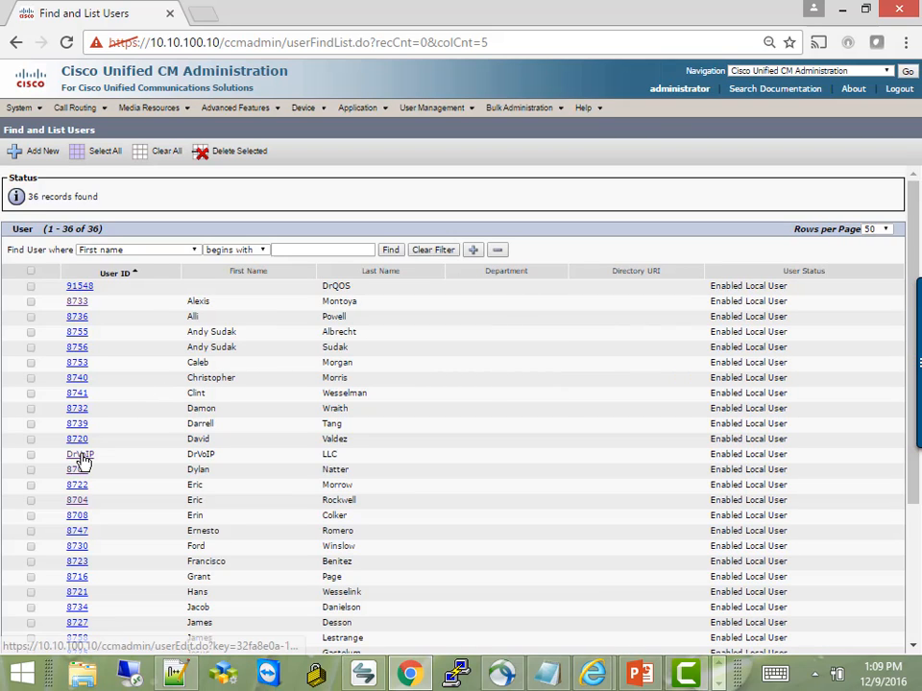
left_click(79, 455)
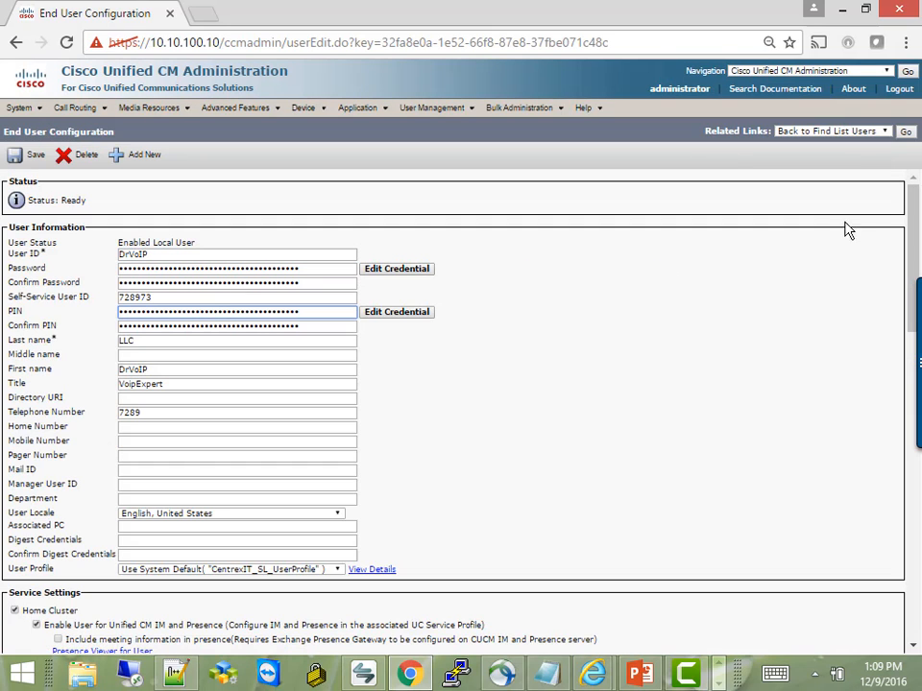
Toggle Enable Mobility off and back on, confirming the prompt, and save the user.
scroll(917, 329, "down", 3)
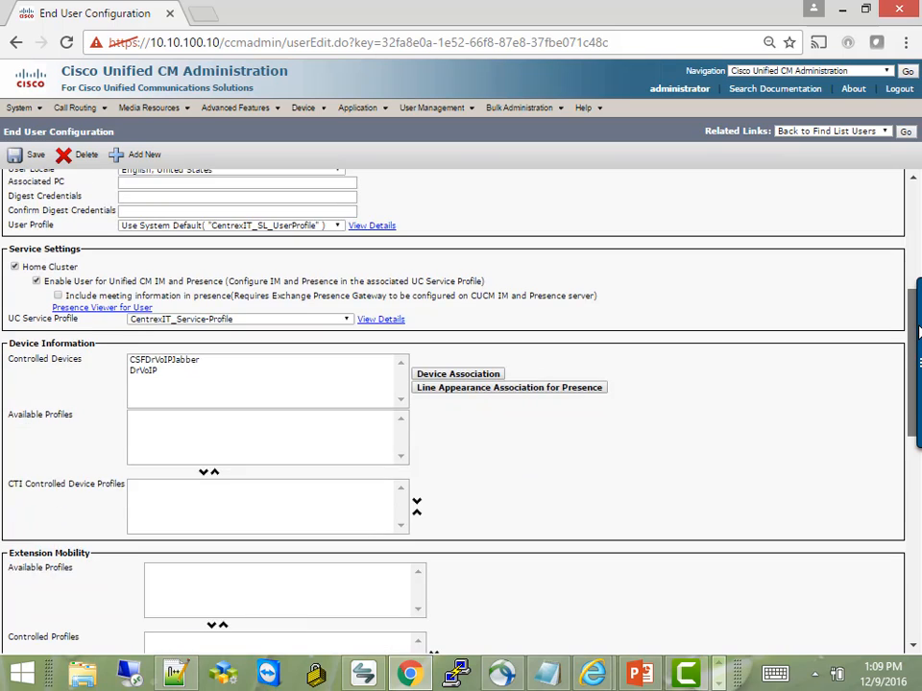
scroll(918, 357, "down", 3)
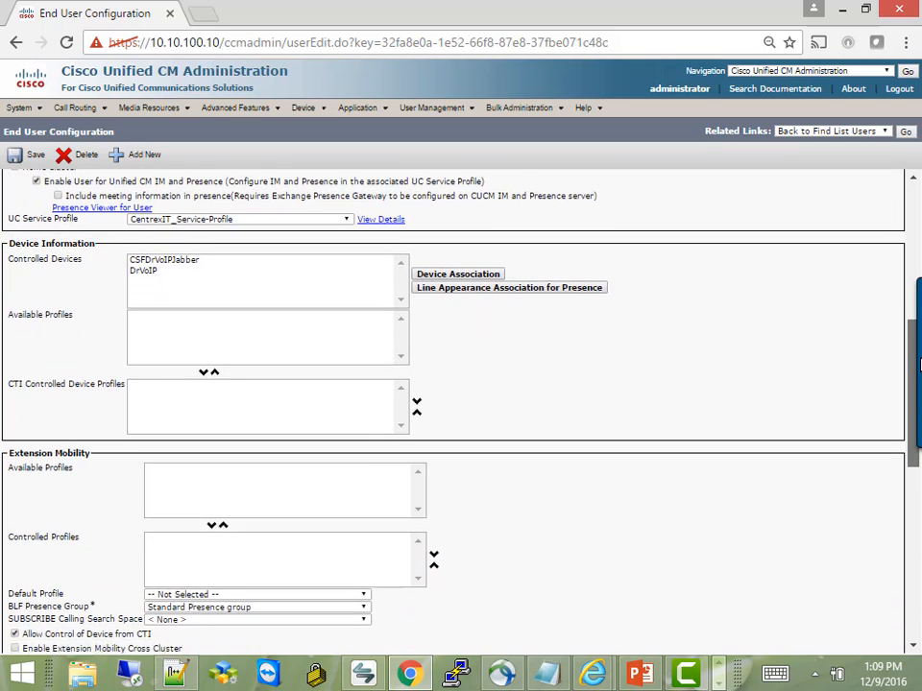
scroll(918, 363, "down", 3)
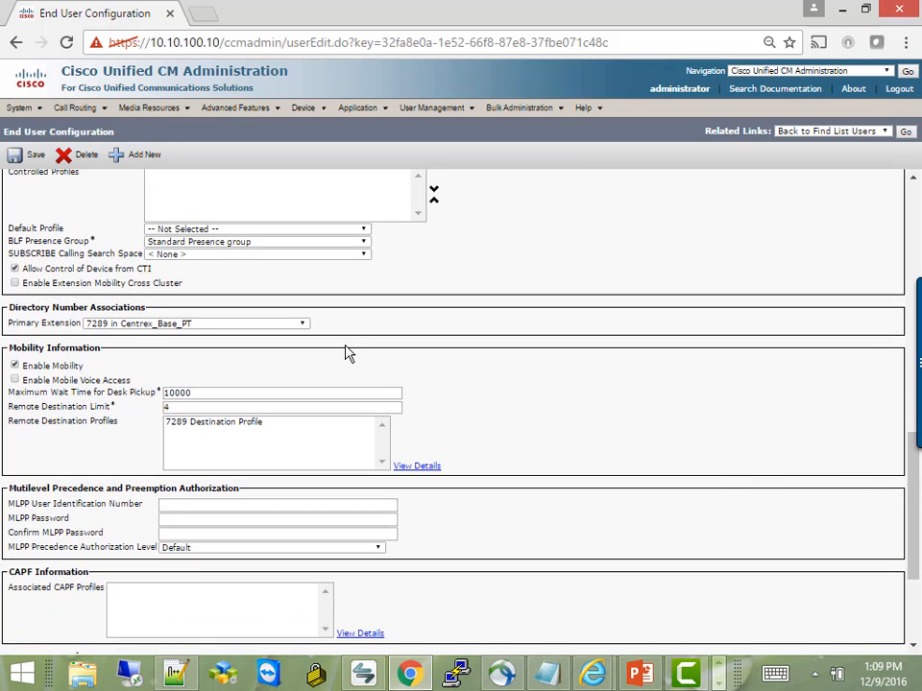
left_click(15, 367)
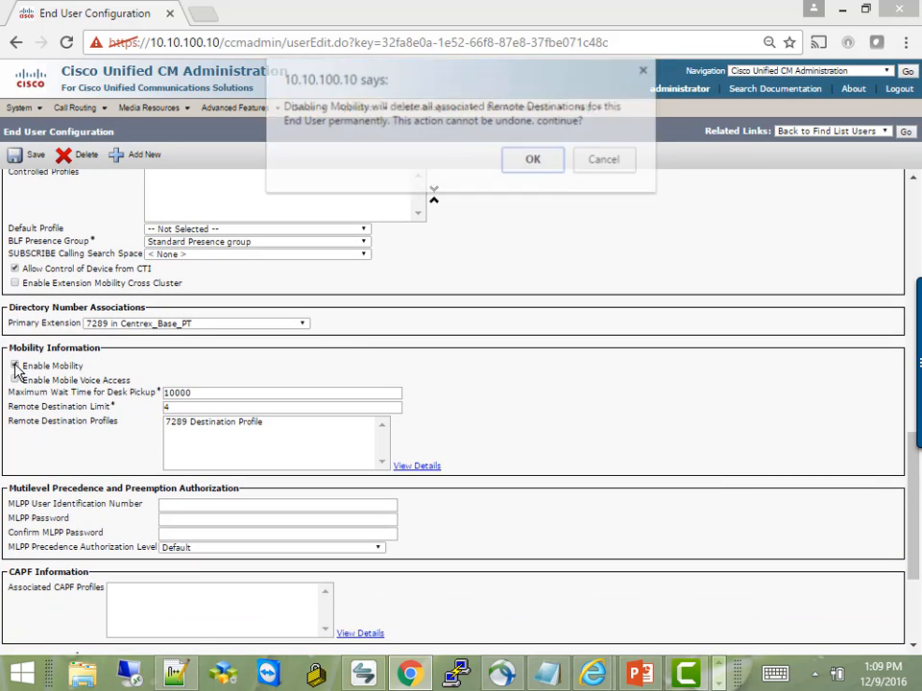
left_click(534, 160)
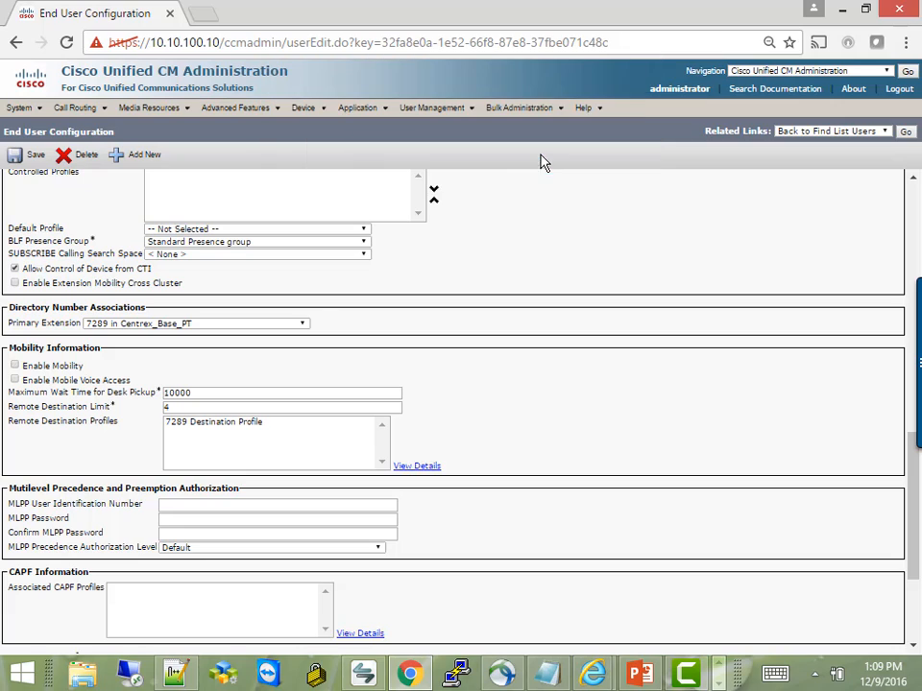
left_click(14, 367)
left_click(29, 156)
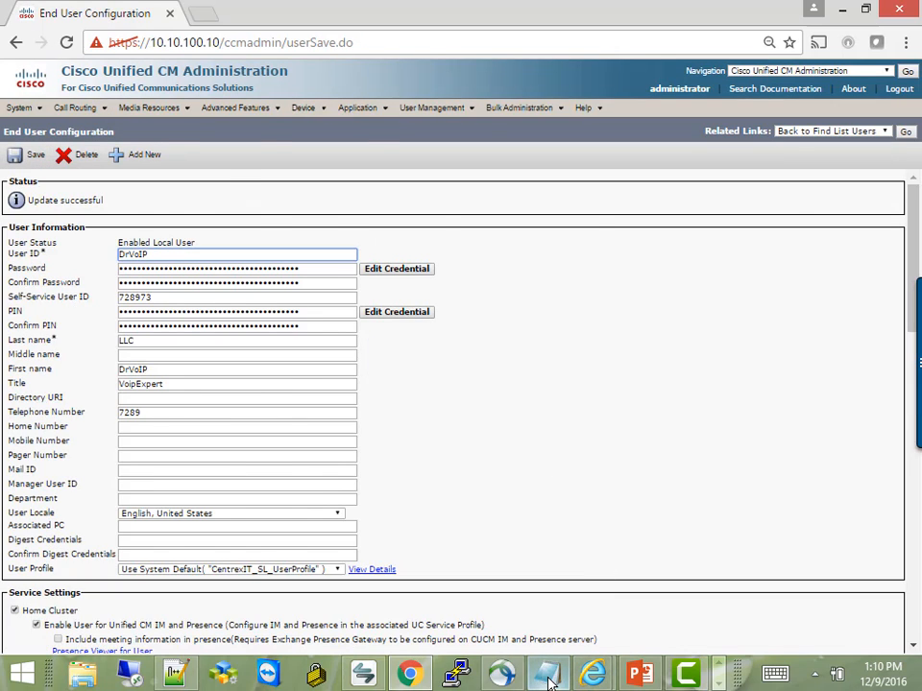
Bring the softphone forward and reposition it, then return to the notes and CUCM page.
key("alt+Tab")
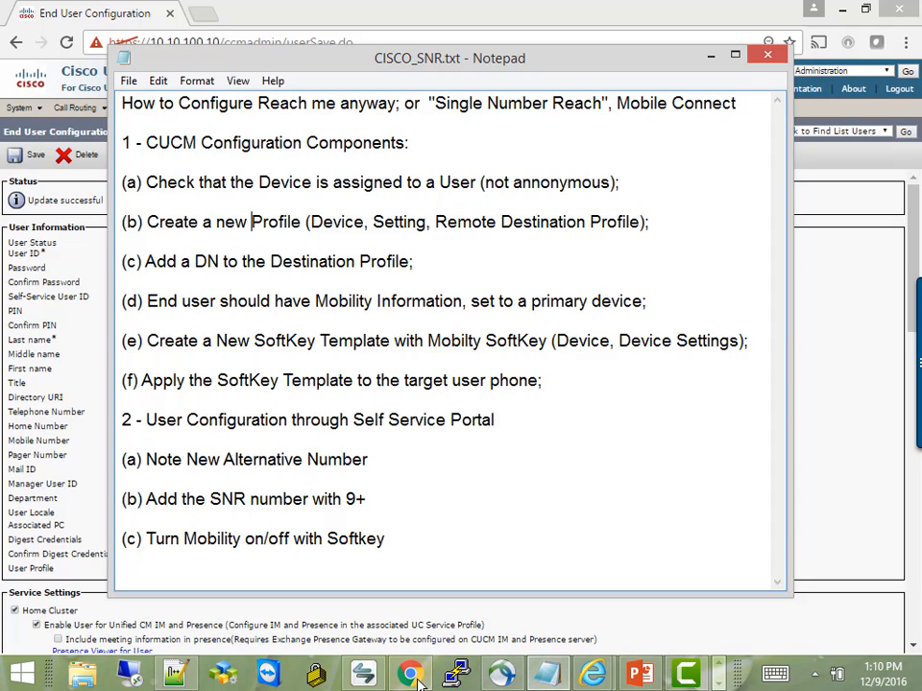
left_click(366, 677)
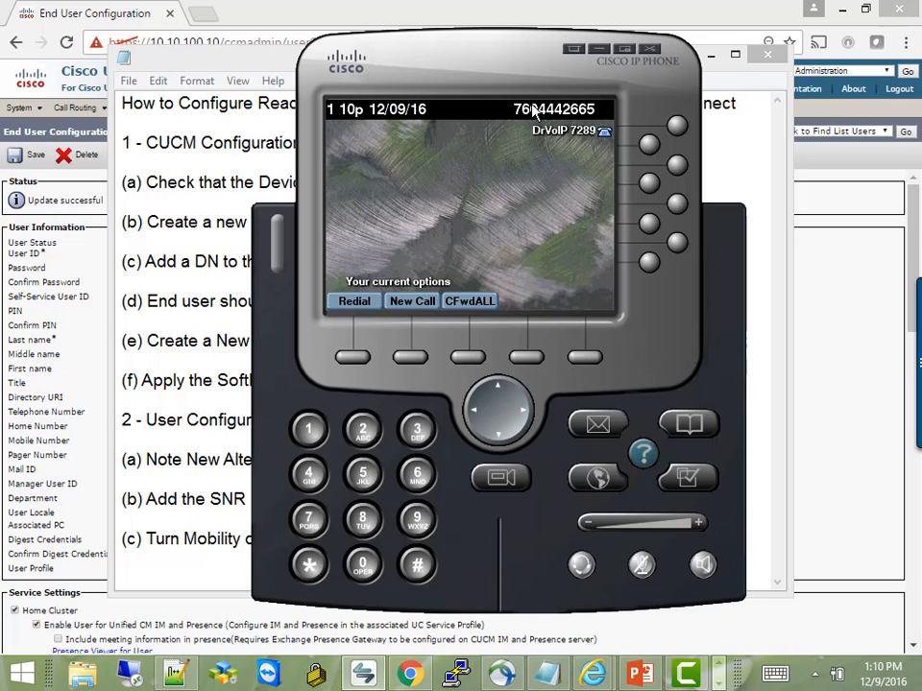
left_click_drag(466, 69, 451, 78)
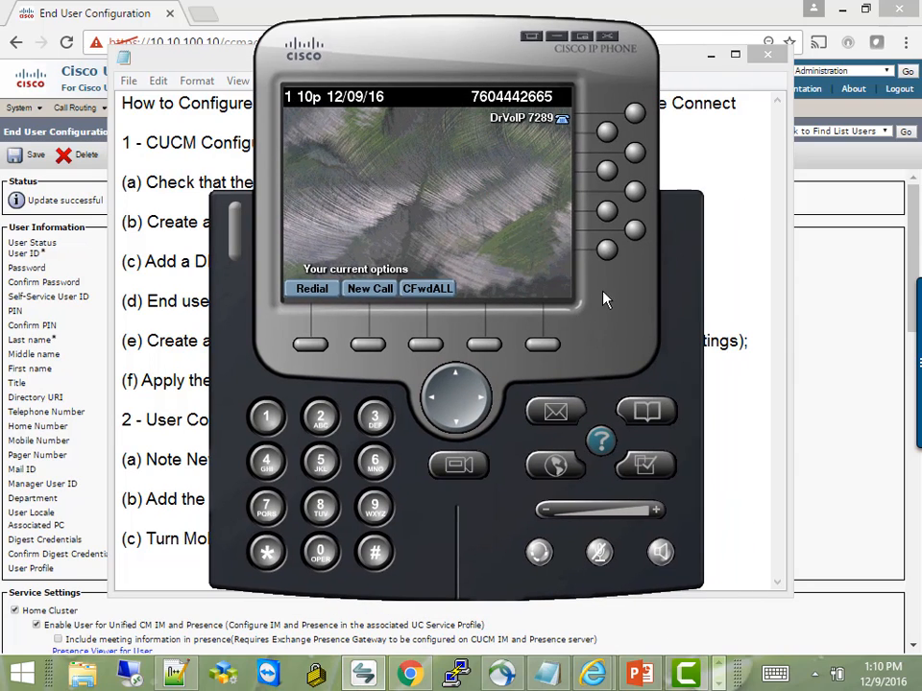
left_click(732, 233)
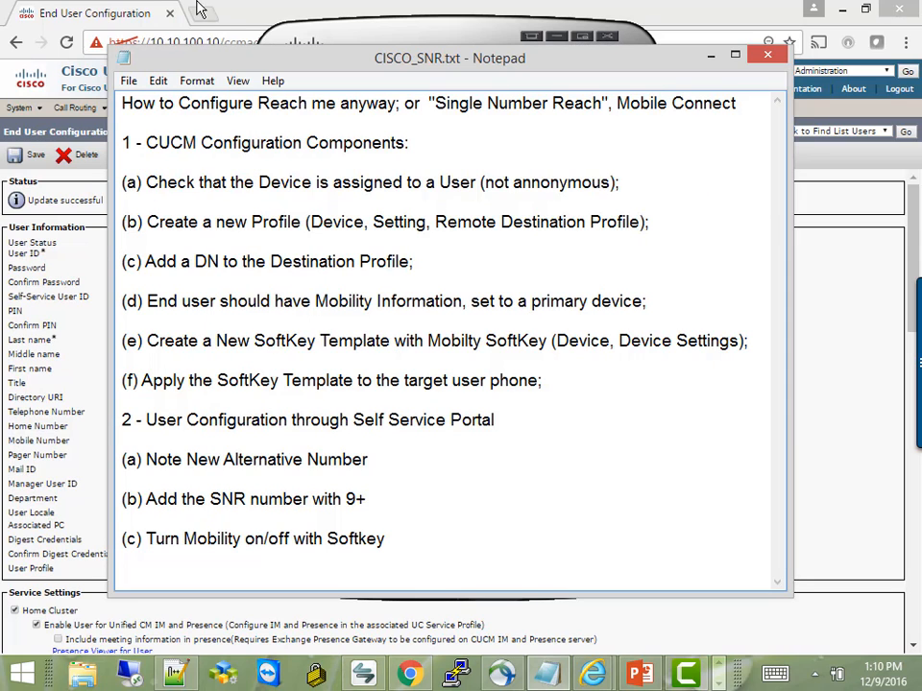
left_click(165, 6)
mouse_move(309, 111)
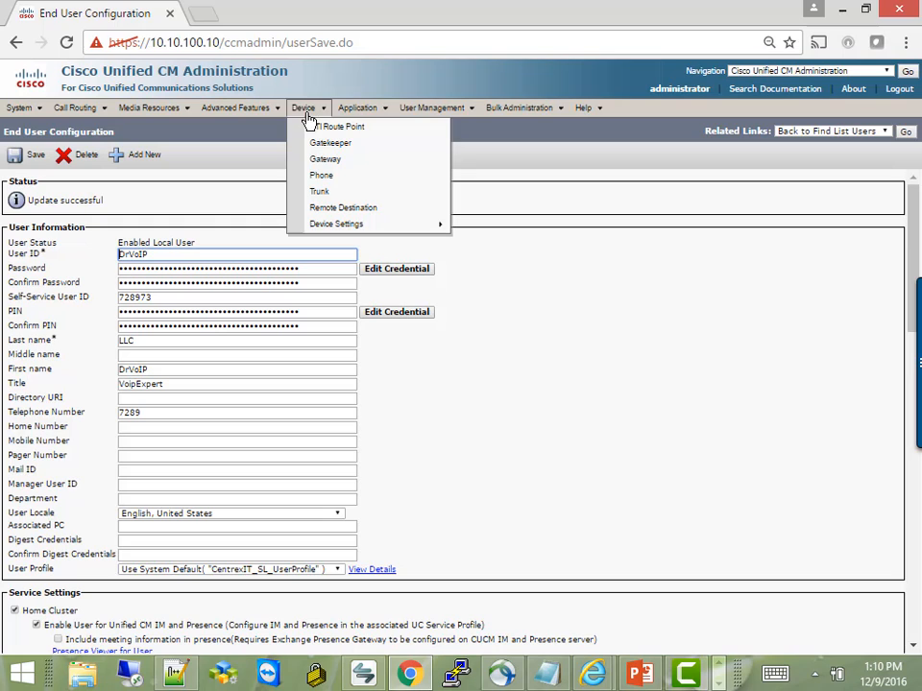
Find softkey templates and open the Standard User template.
mouse_move(336, 228)
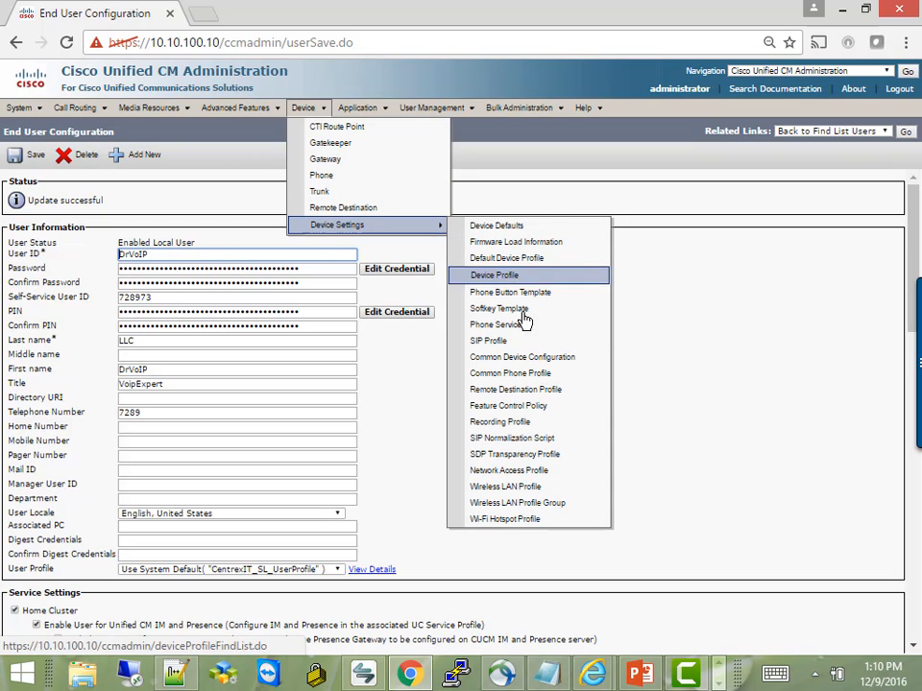
left_click(491, 313)
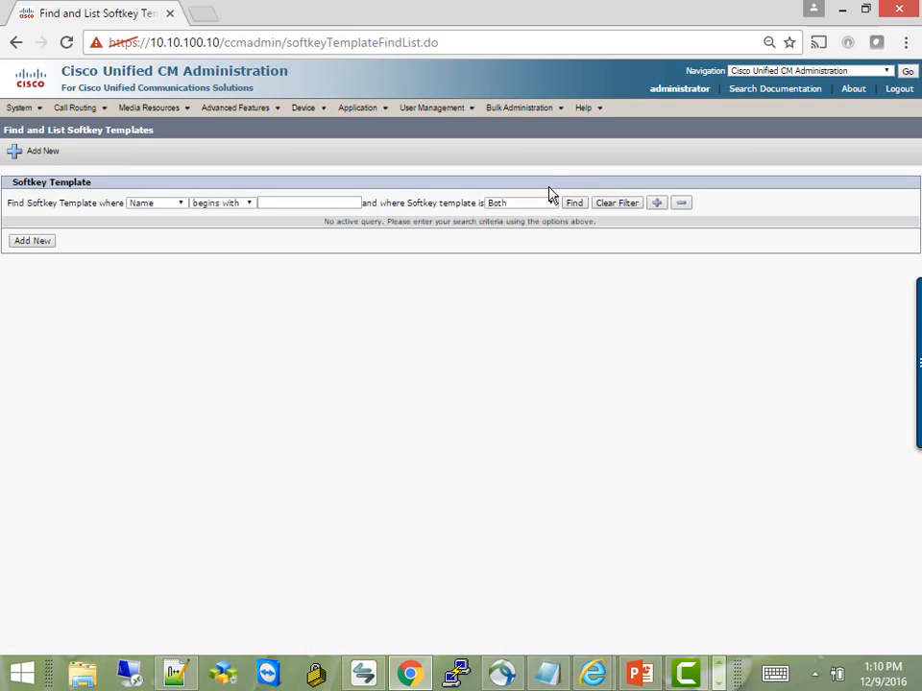
left_click(573, 203)
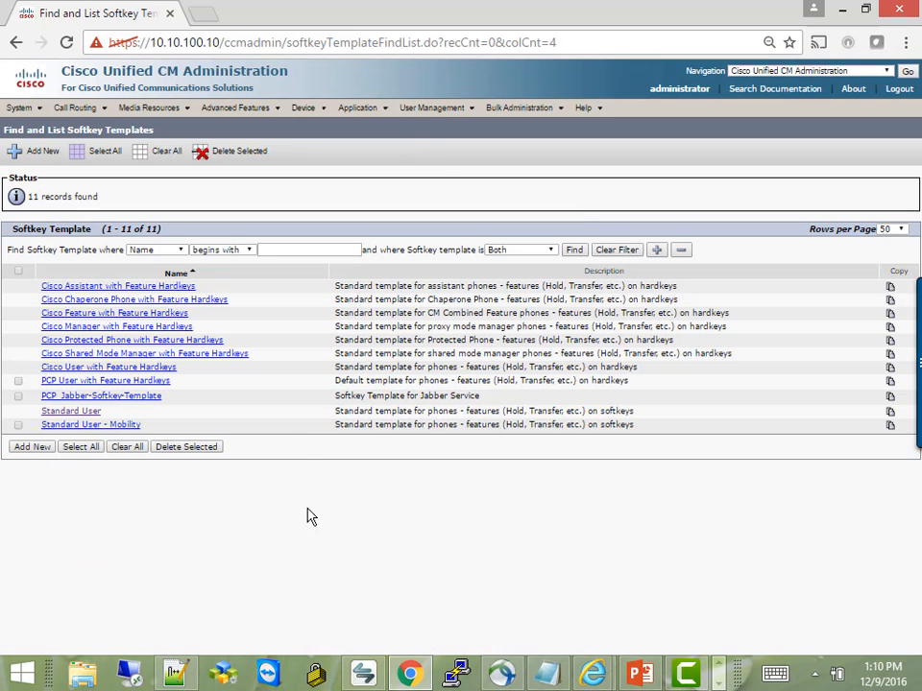
left_click(85, 412)
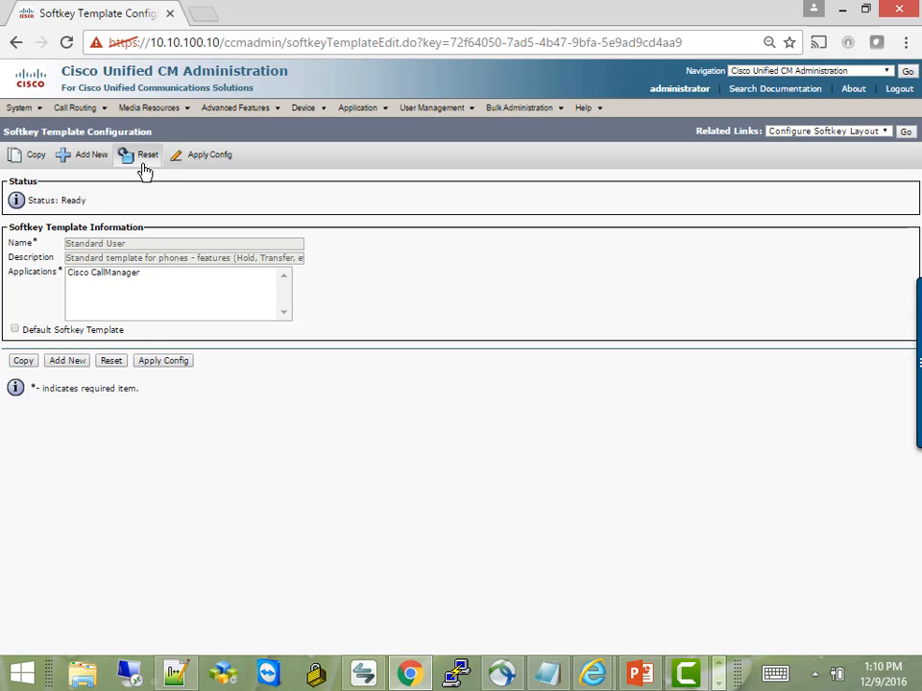
Start a copy of Standard User, then abandon it and go back to the original.
left_click(41, 162)
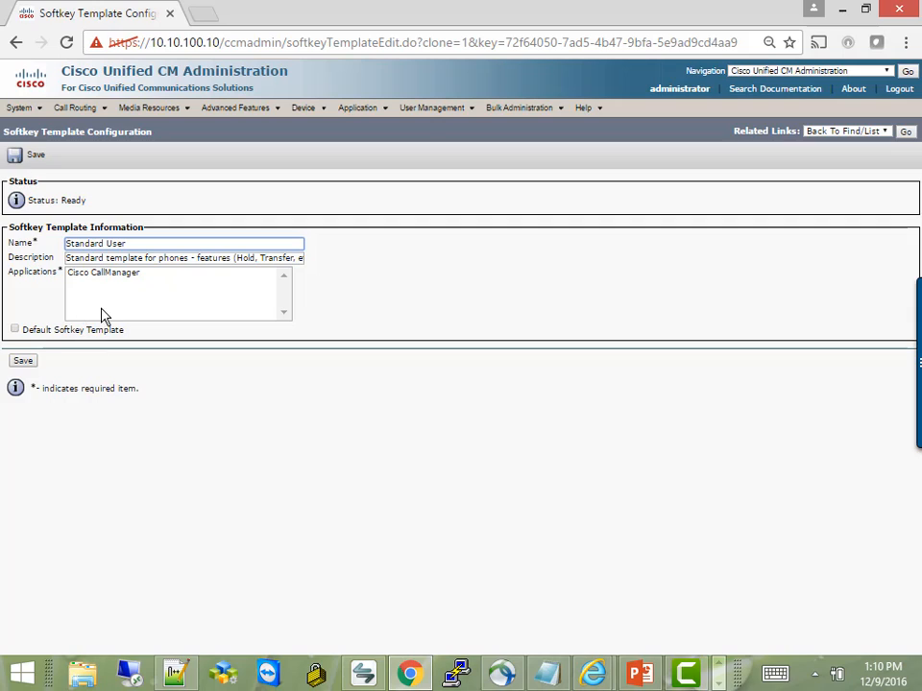
right_click(150, 241)
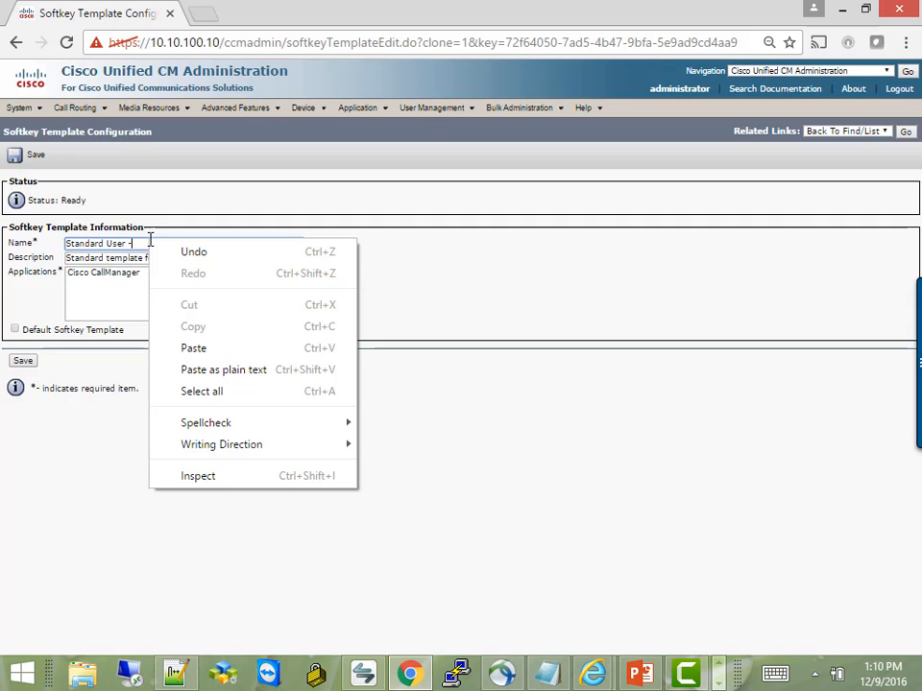
left_click(79, 429)
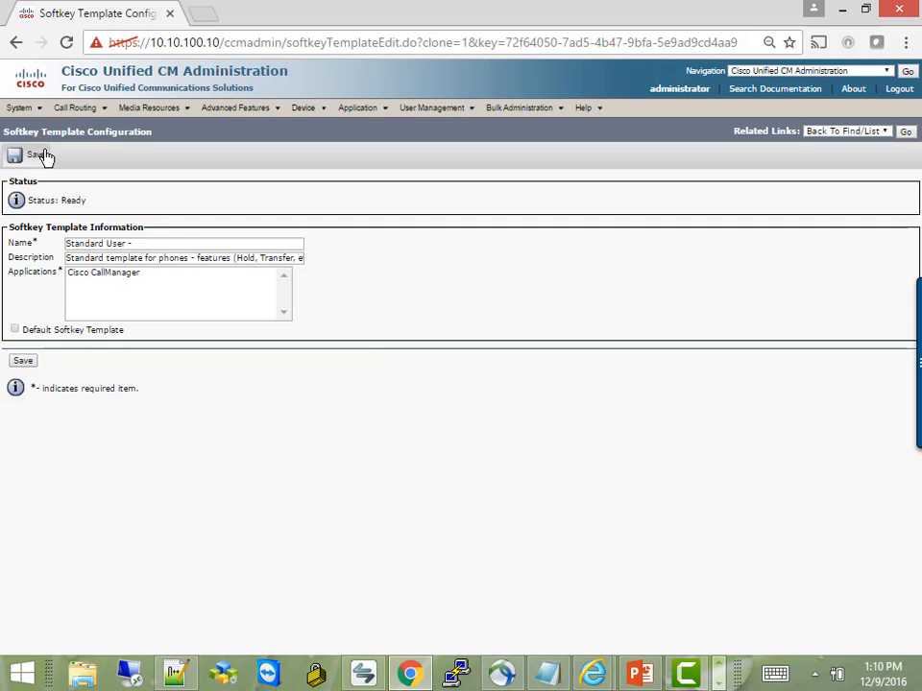
left_click(15, 42)
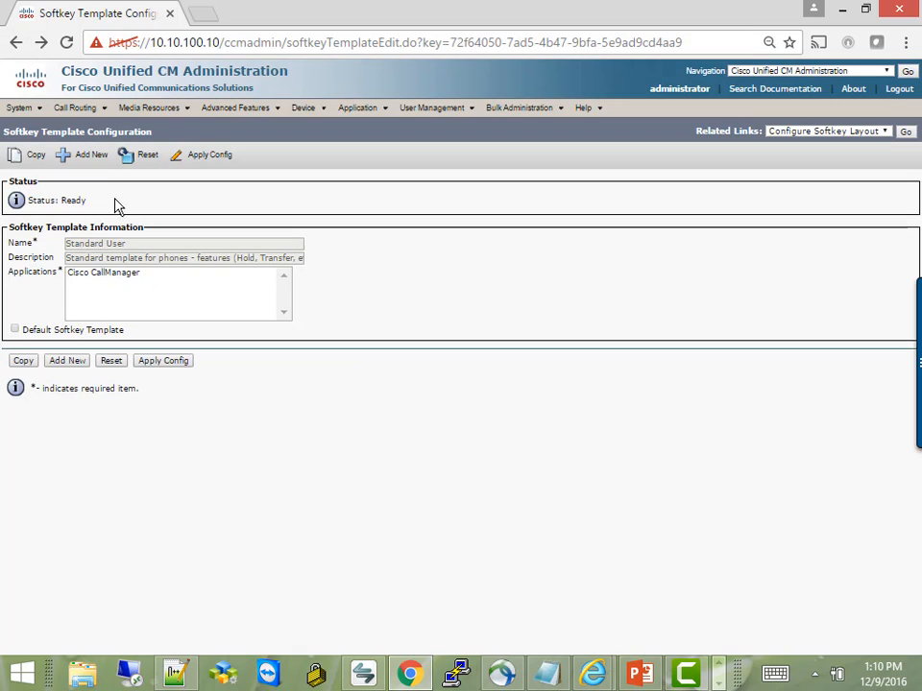
Reload the softkey template list and open the Standard User - Mobility template's softkey layout.
left_click(15, 42)
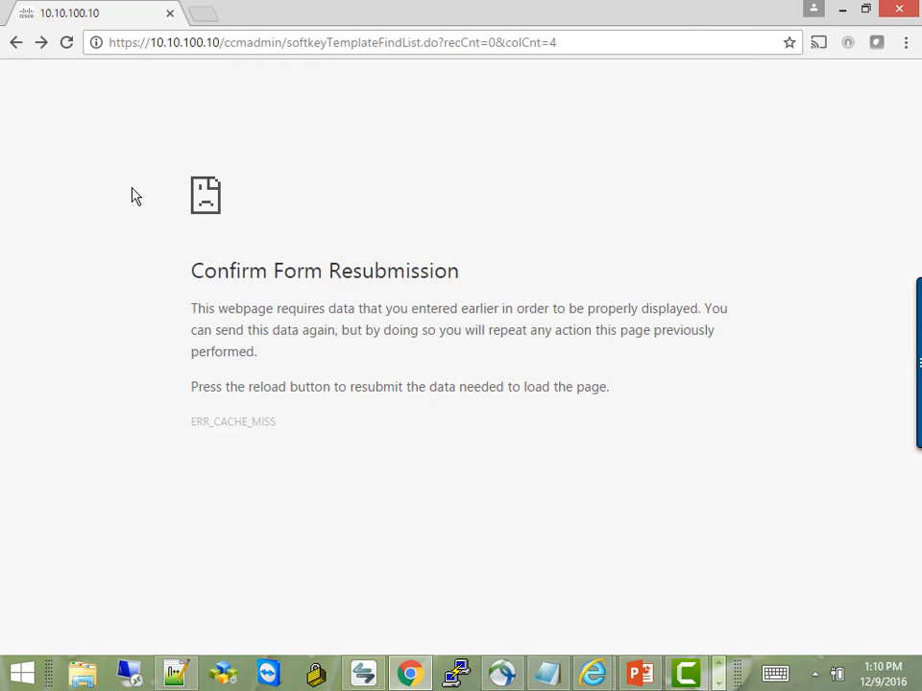
left_click(193, 43)
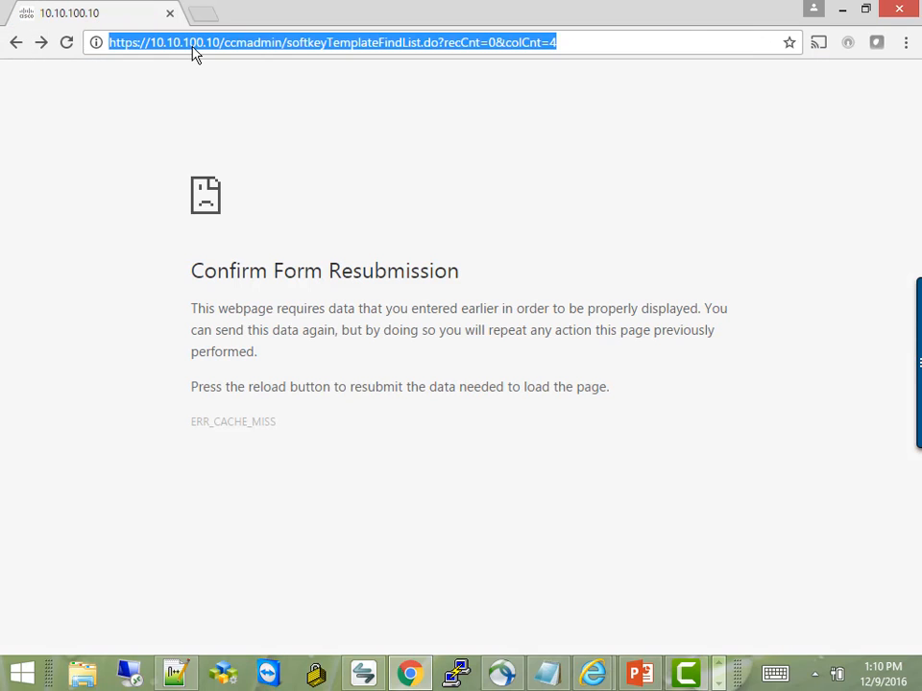
key("Return")
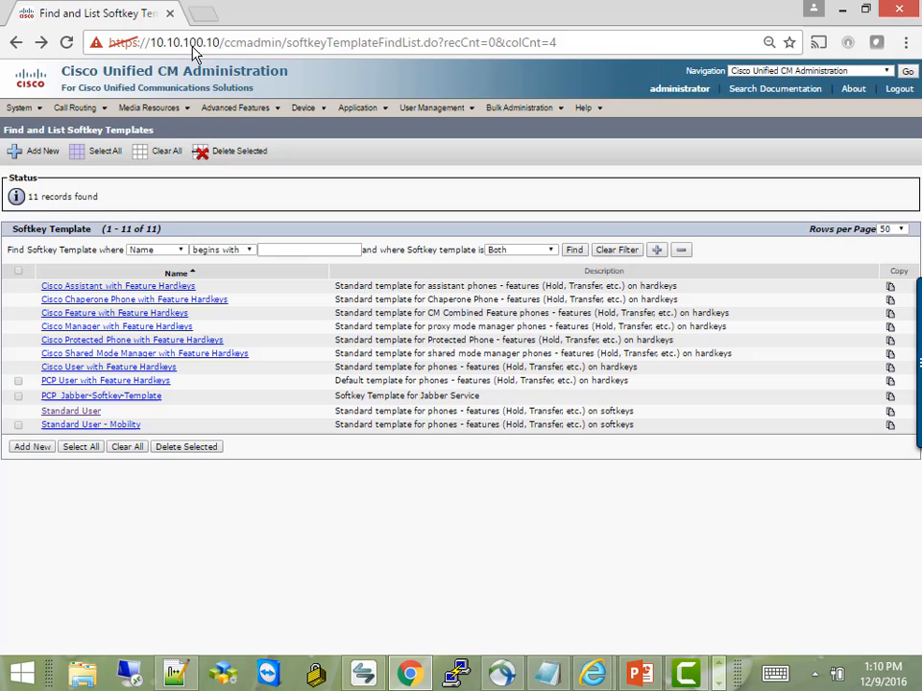
left_click(131, 427)
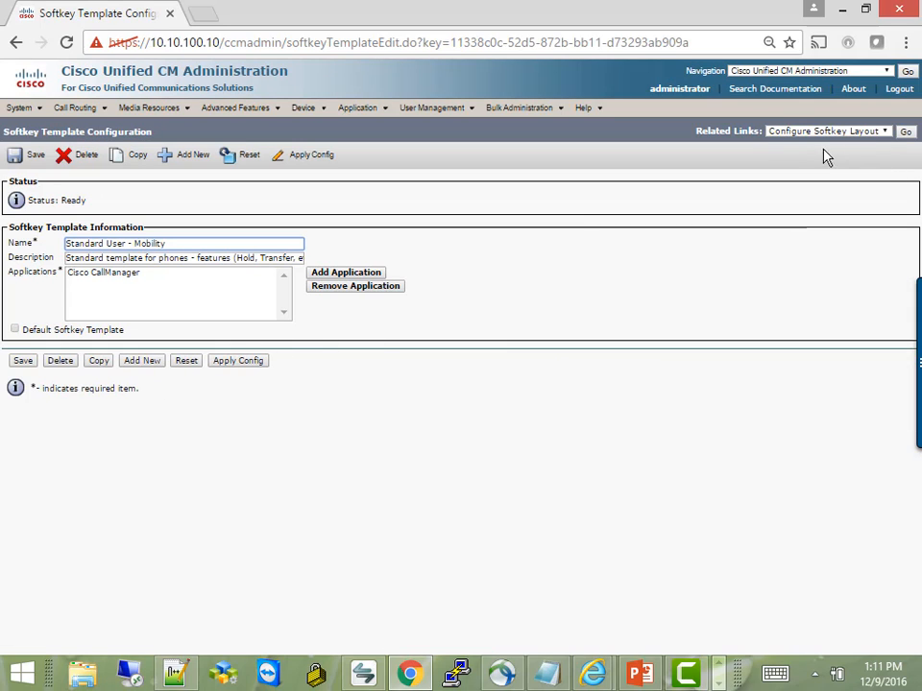
left_click(905, 132)
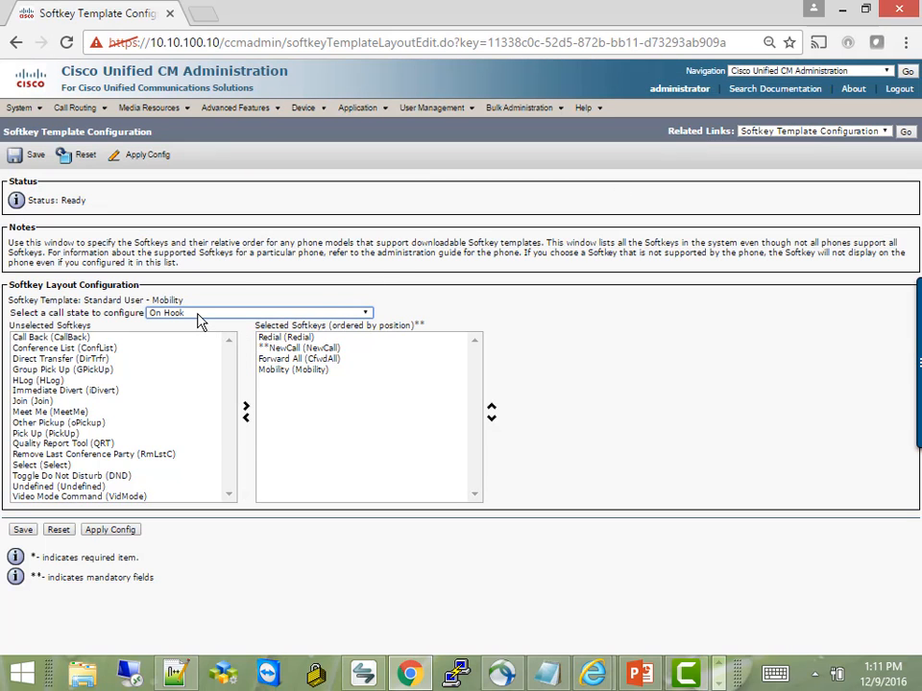
Keep the On Hook call state with Mobility among Selected Softkeys and save the layout.
left_click(197, 314)
left_click(198, 325)
left_click_drag(86, 314, 193, 323)
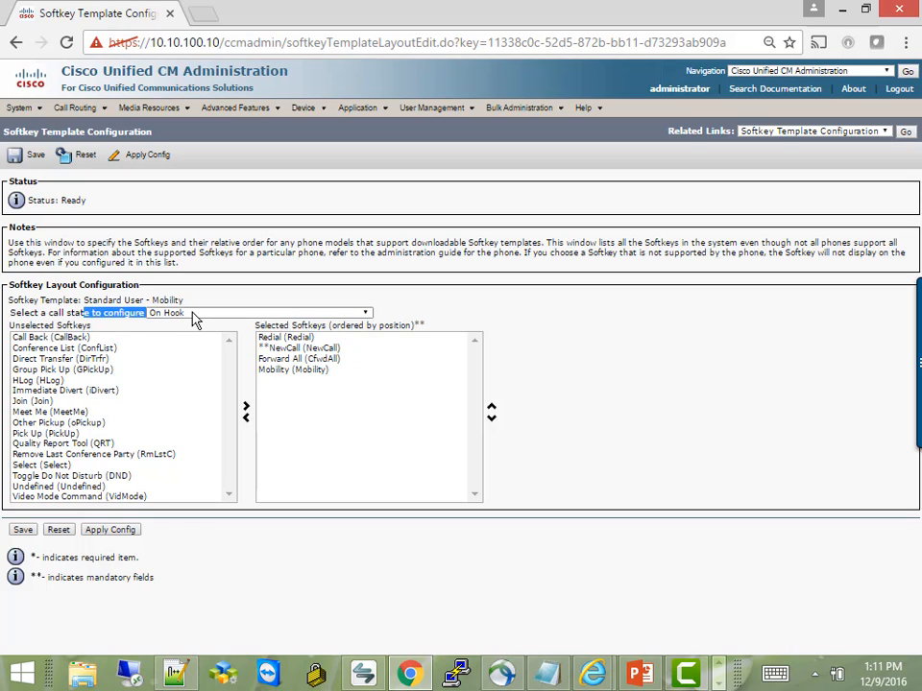
left_click(193, 321)
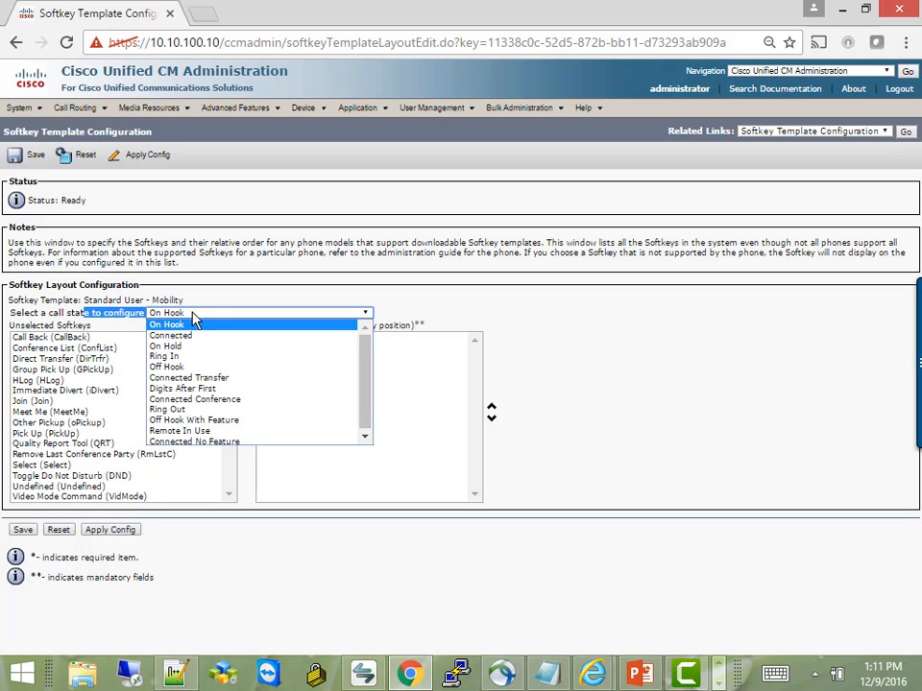
left_click(192, 315)
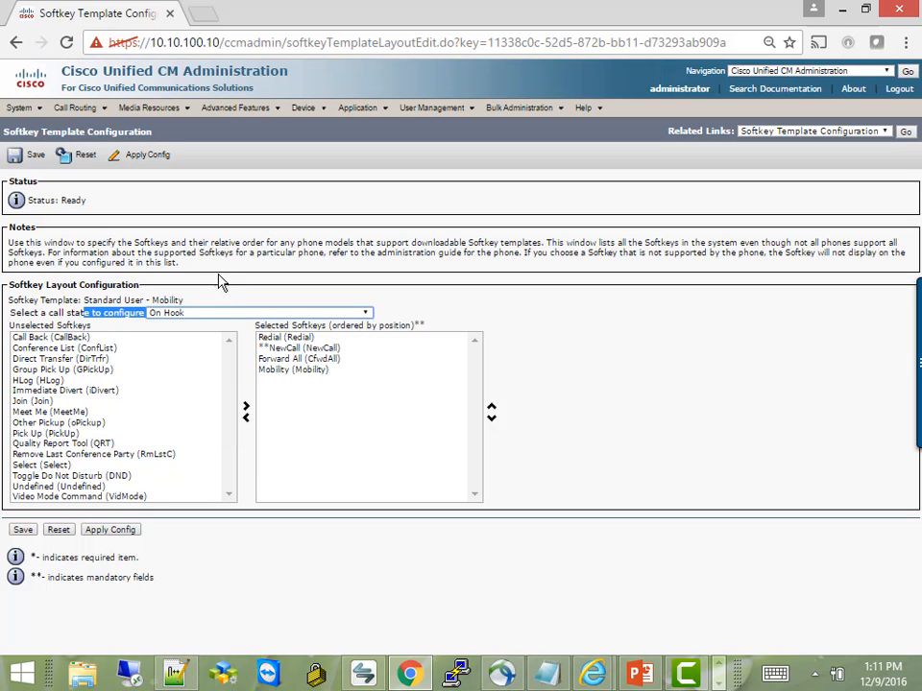
left_click(220, 255)
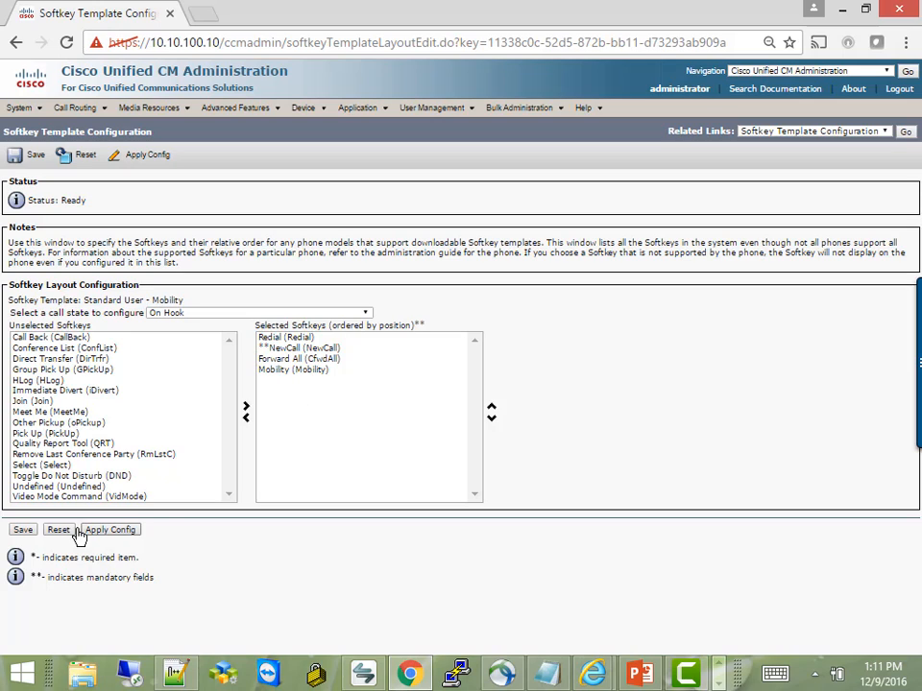
left_click(23, 531)
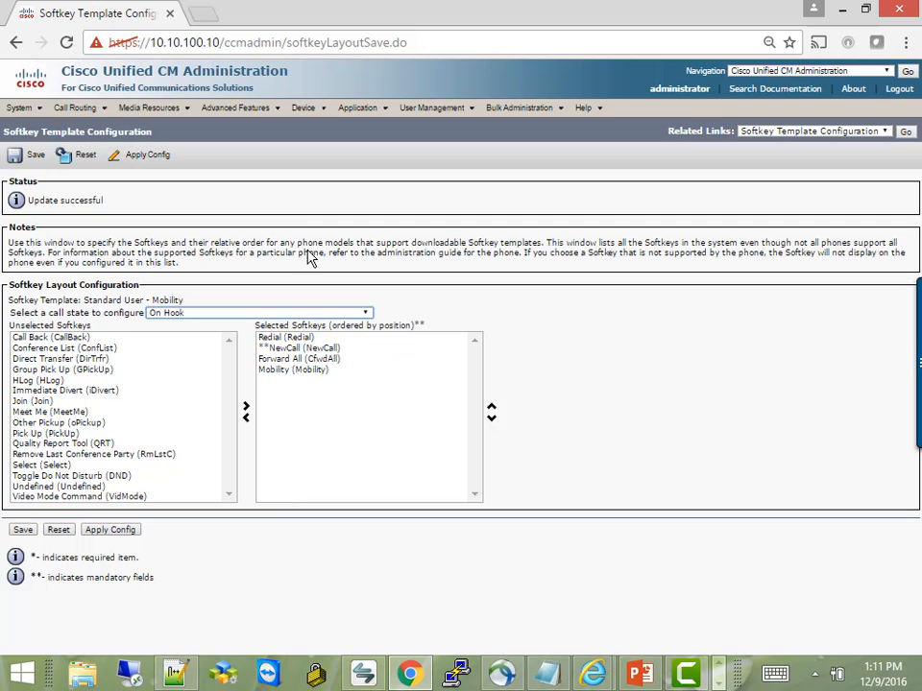
Set the IP Communicator phone's Softkey Template to Standard User - Mobility and save.
mouse_move(305, 119)
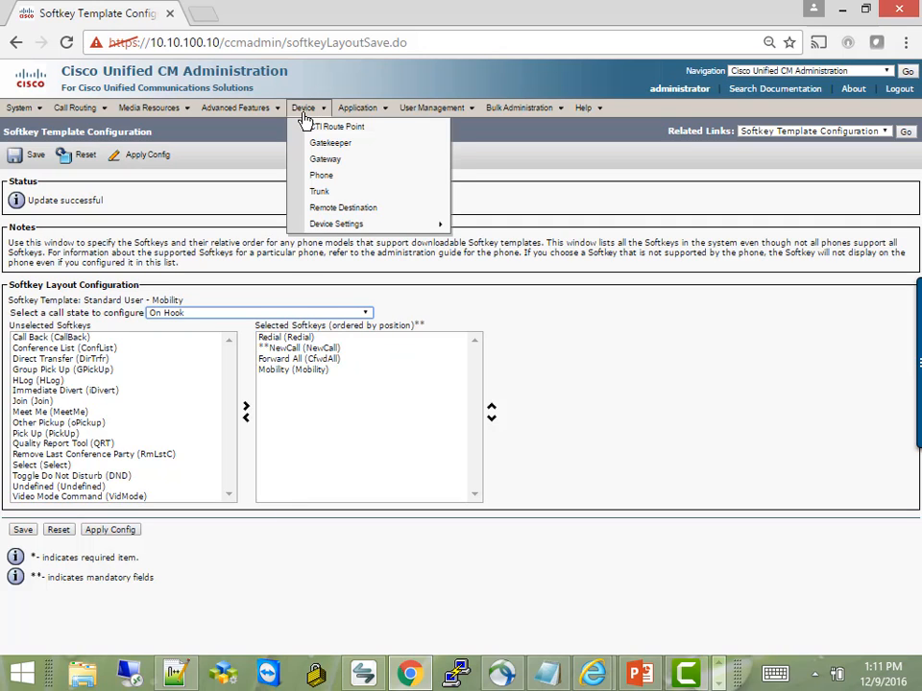
left_click(331, 179)
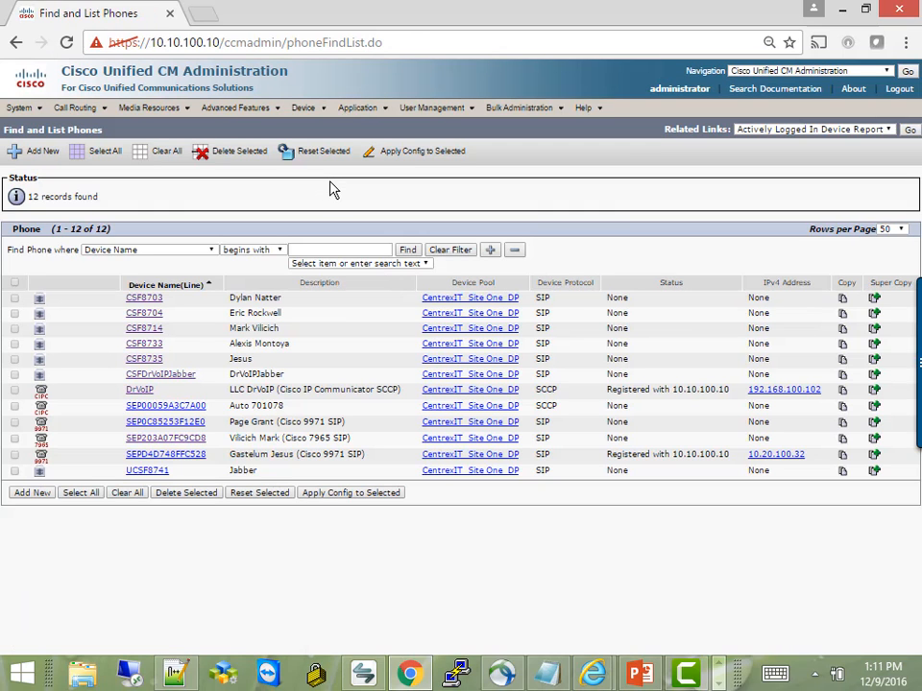
left_click(147, 389)
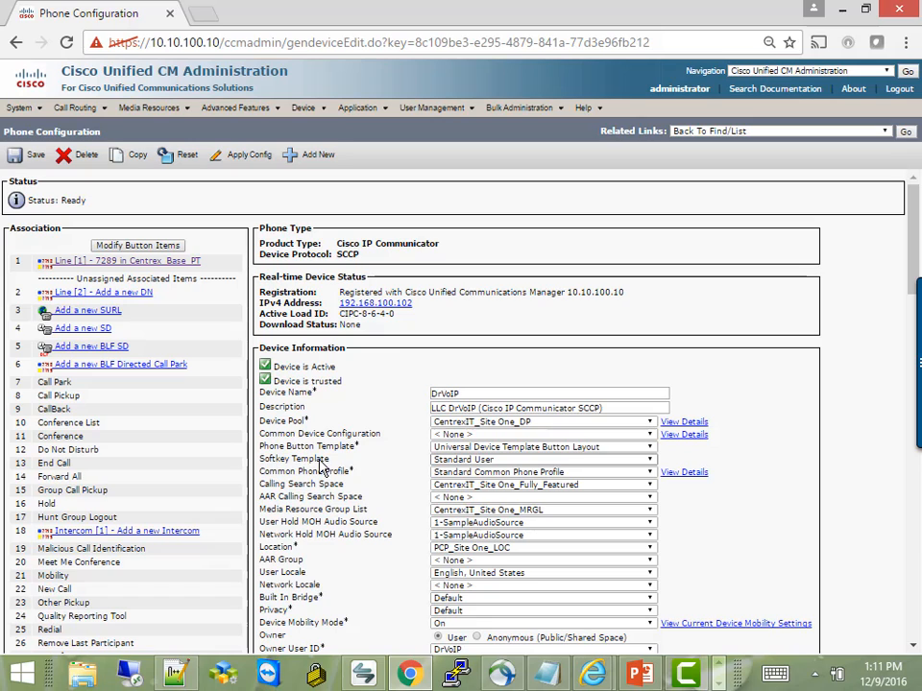
left_click(450, 462)
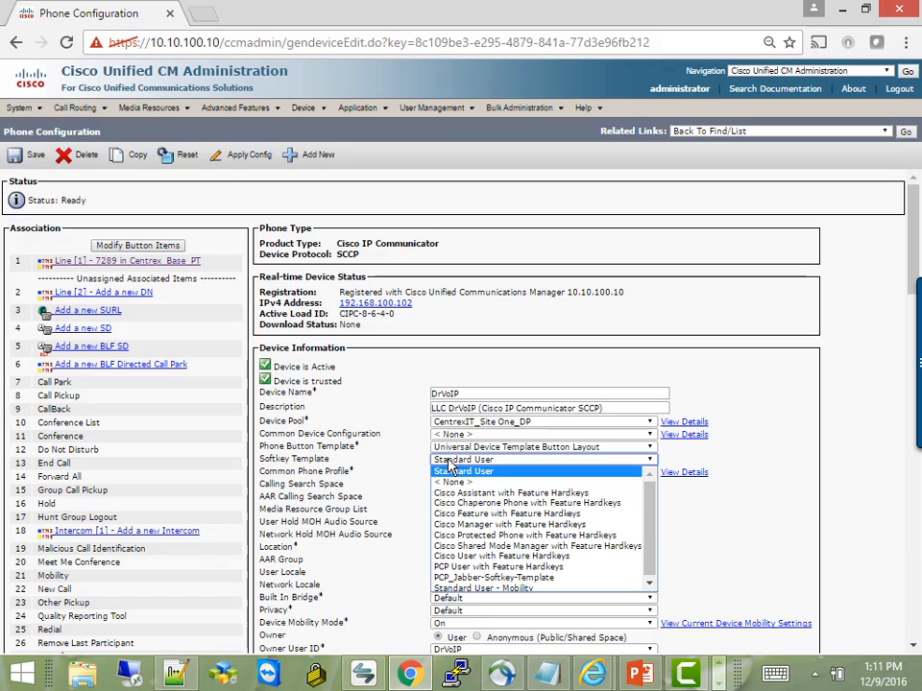
left_click(483, 587)
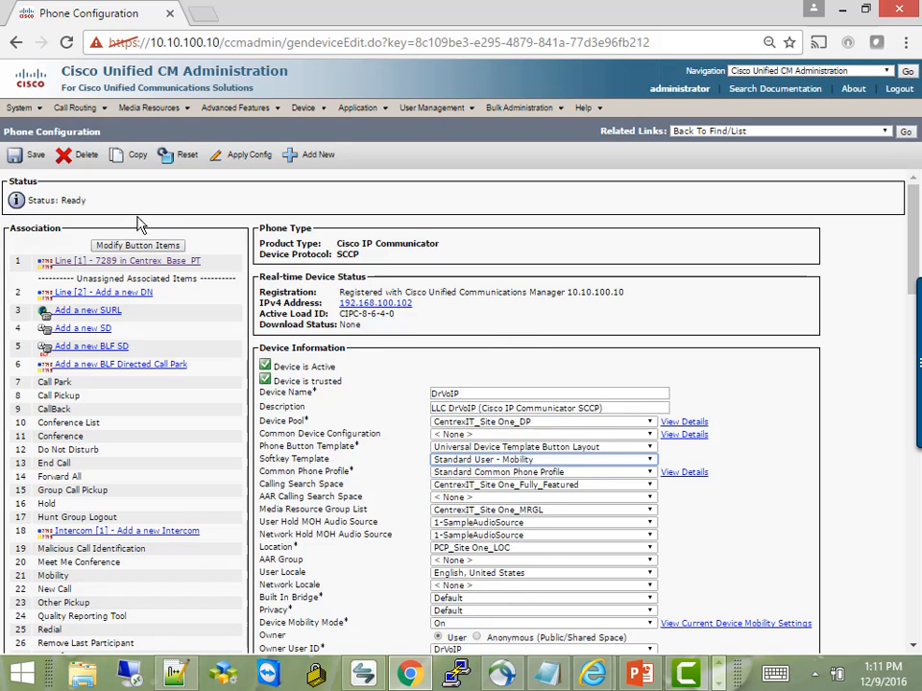
left_click(29, 154)
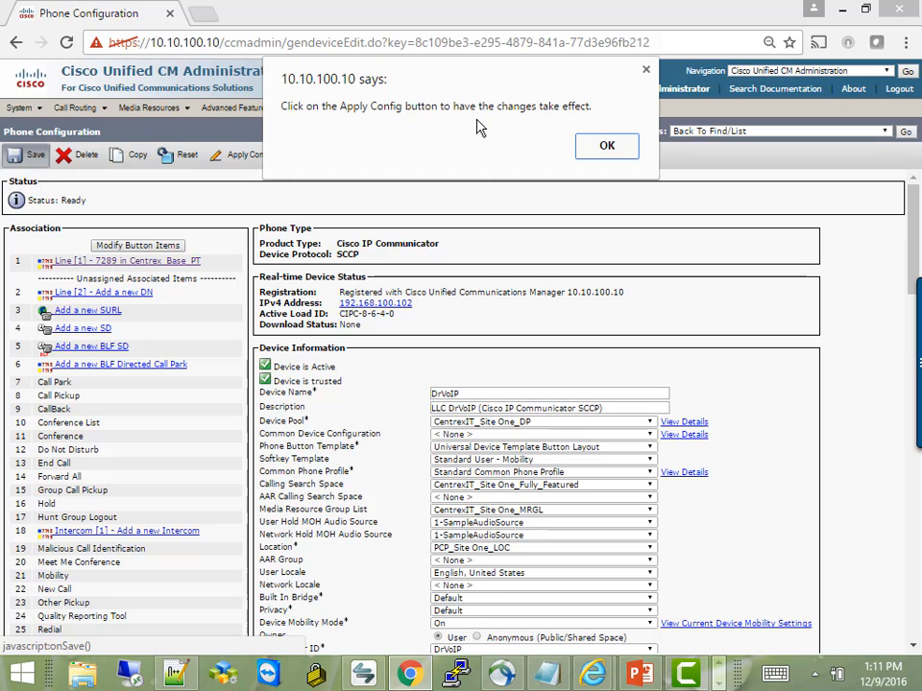
Apply the saved configuration to the IP Communicator phone.
left_click(600, 149)
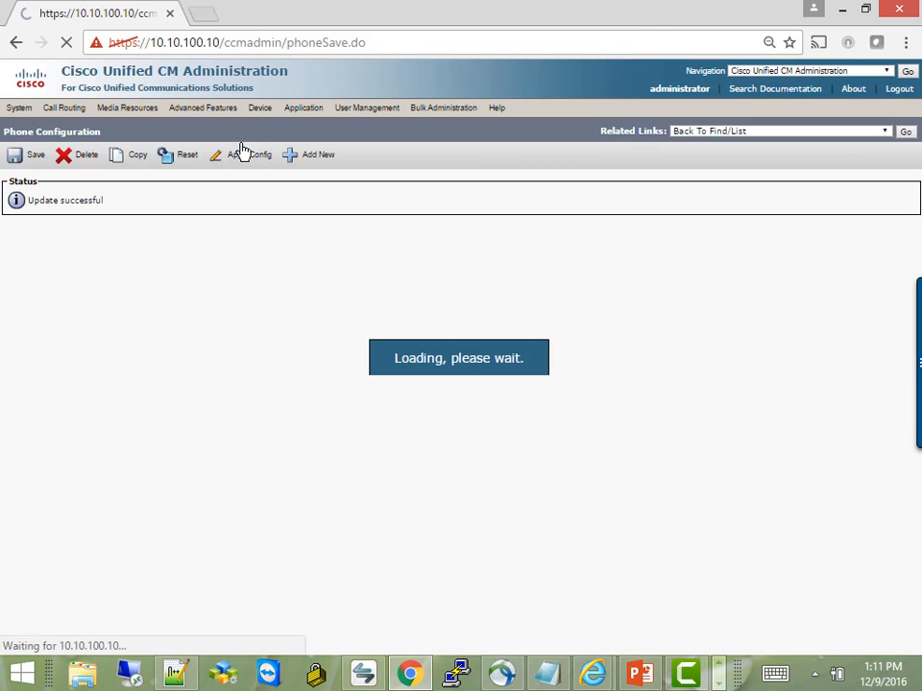
left_click(242, 154)
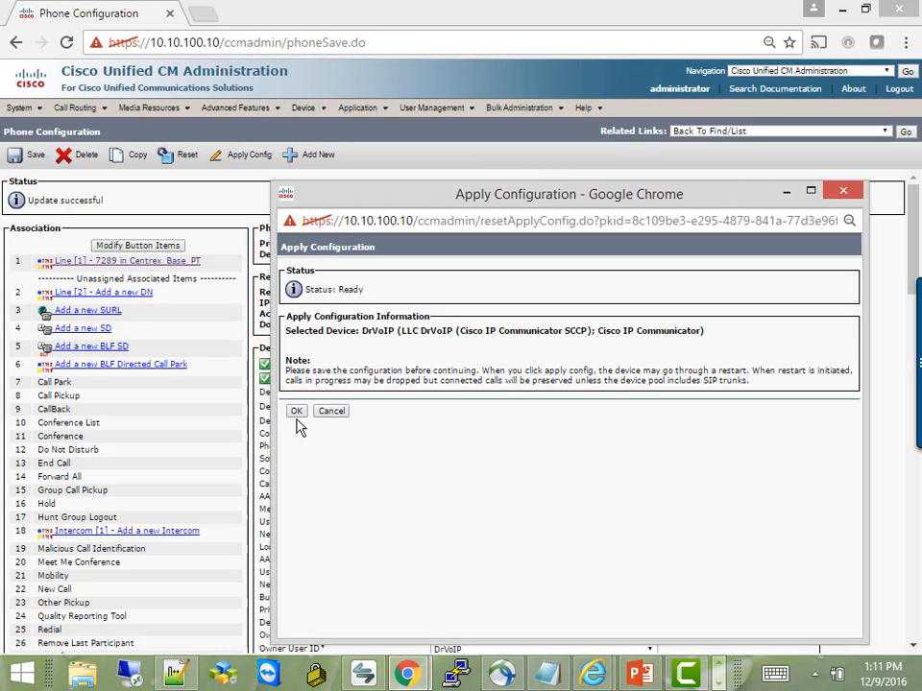
left_click(295, 413)
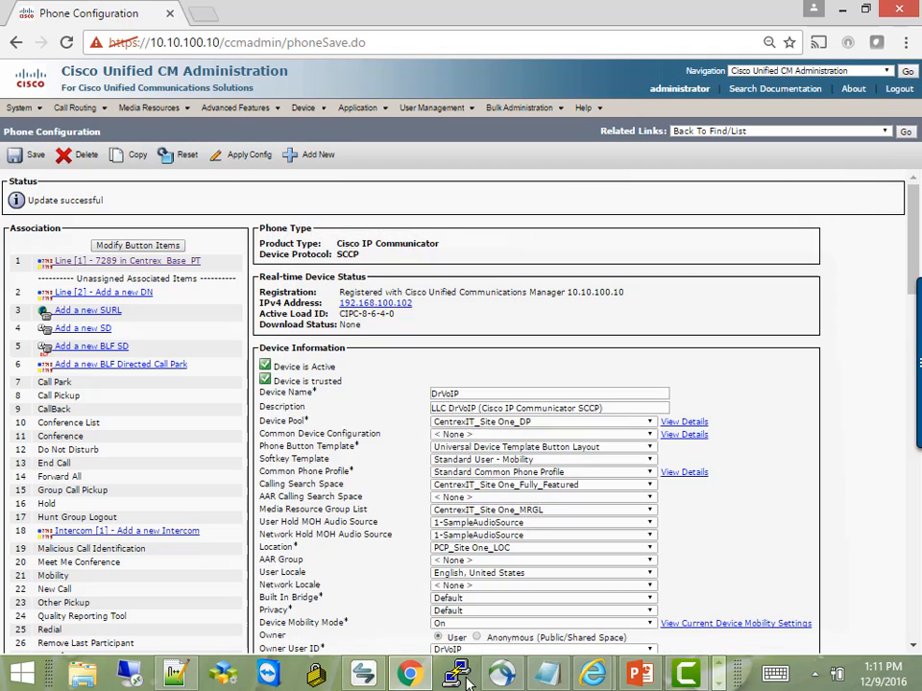
On IP Communicator, check the Mobility softkey shows MobileConnect Off with no remote destination, then exit.
left_click(369, 675)
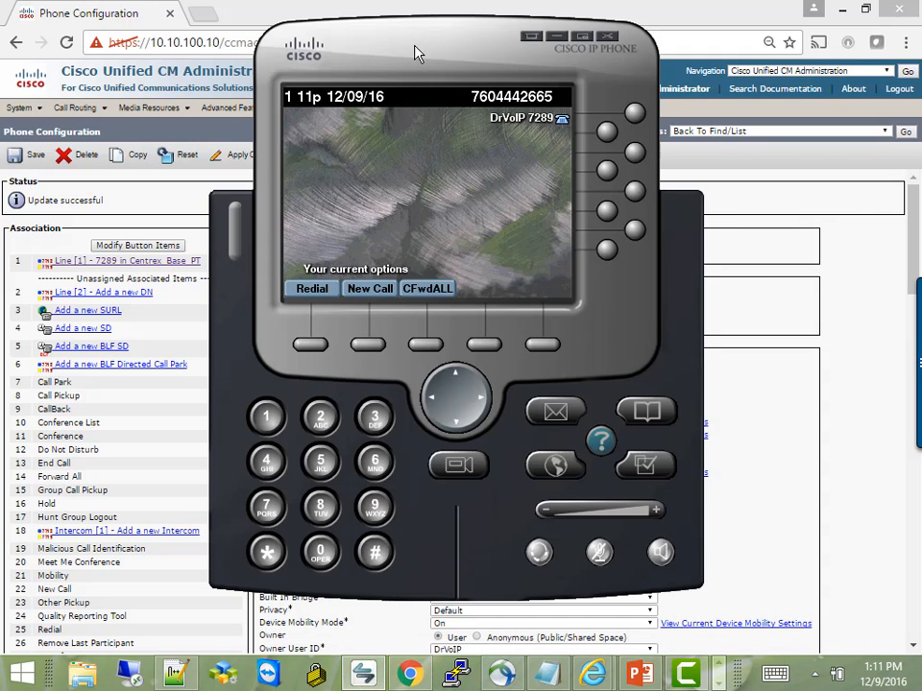
left_click_drag(414, 54, 406, 77)
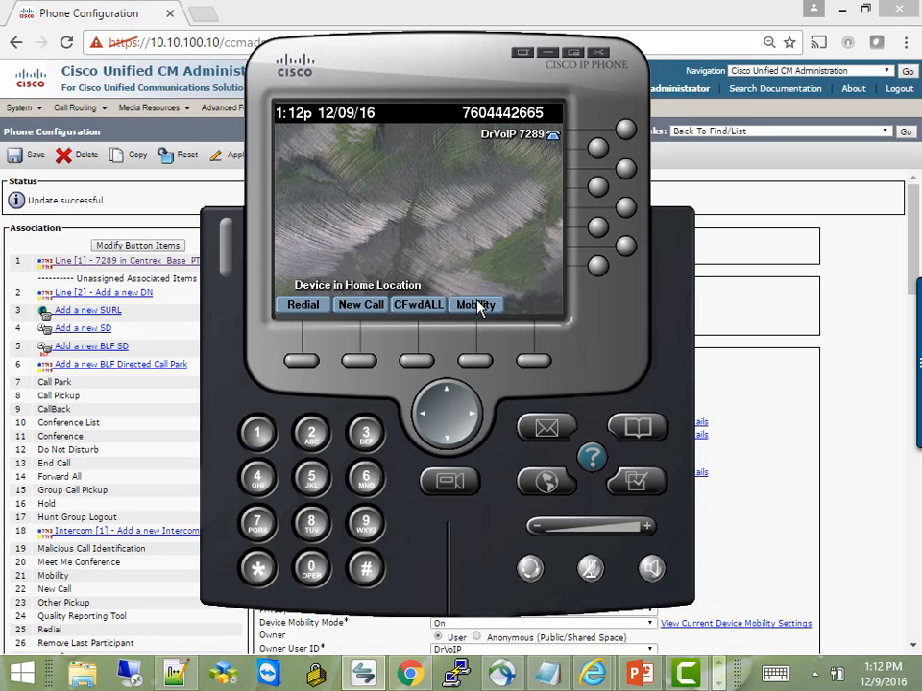
left_click(479, 361)
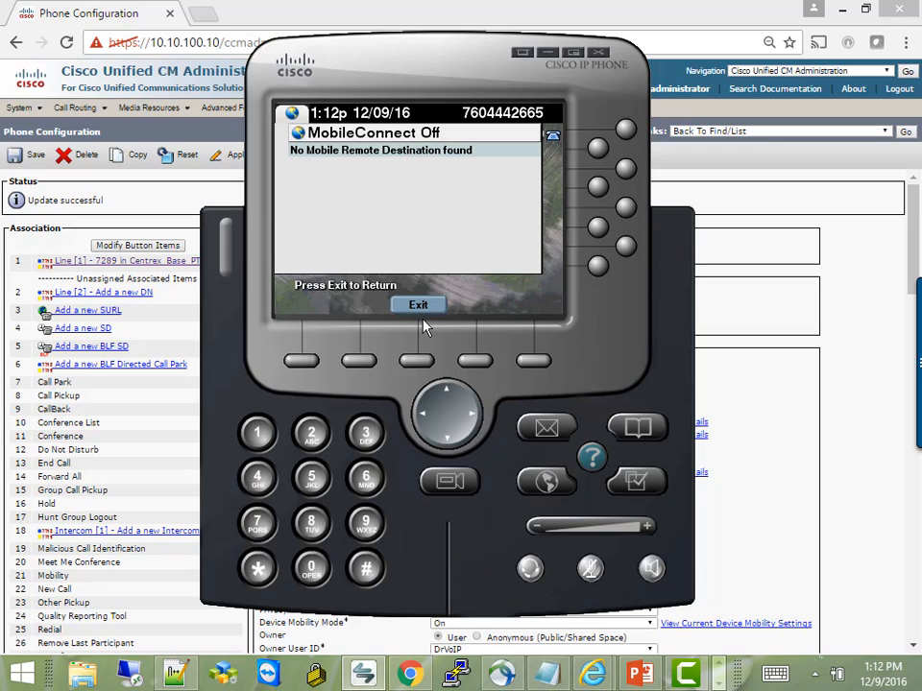
left_click(417, 363)
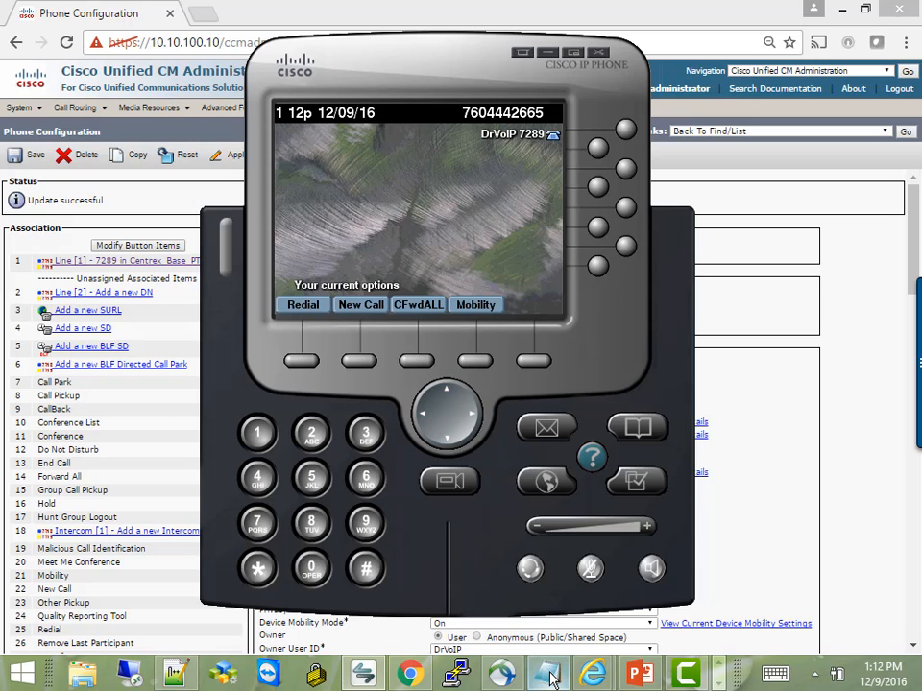
Bring the CISCO_SNR.txt checklist forward and review its apply-template and Self Service Portal steps.
mouse_move(550, 678)
left_click(527, 572)
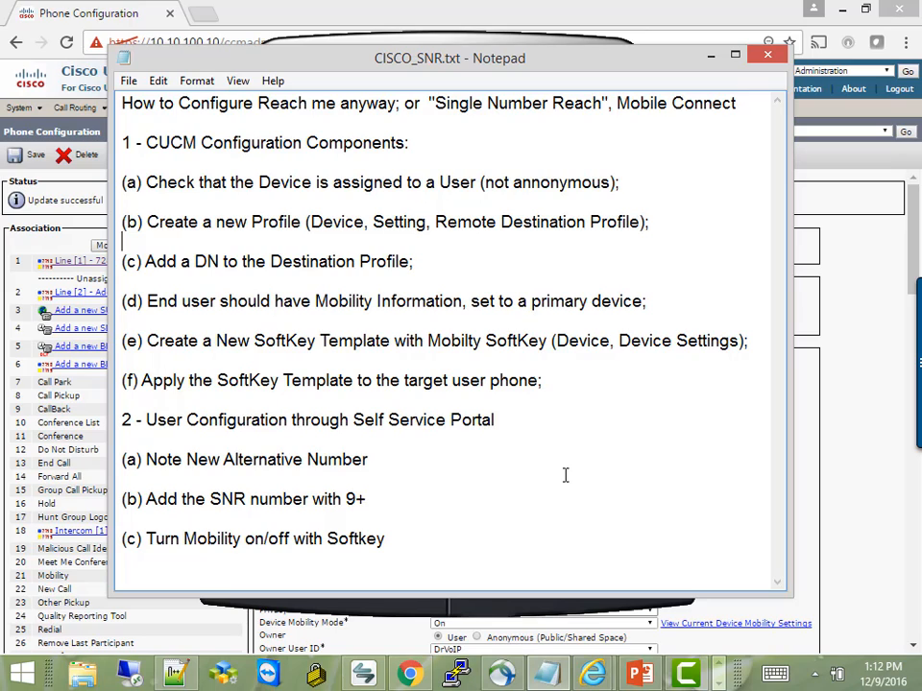
left_click_drag(163, 380, 578, 429)
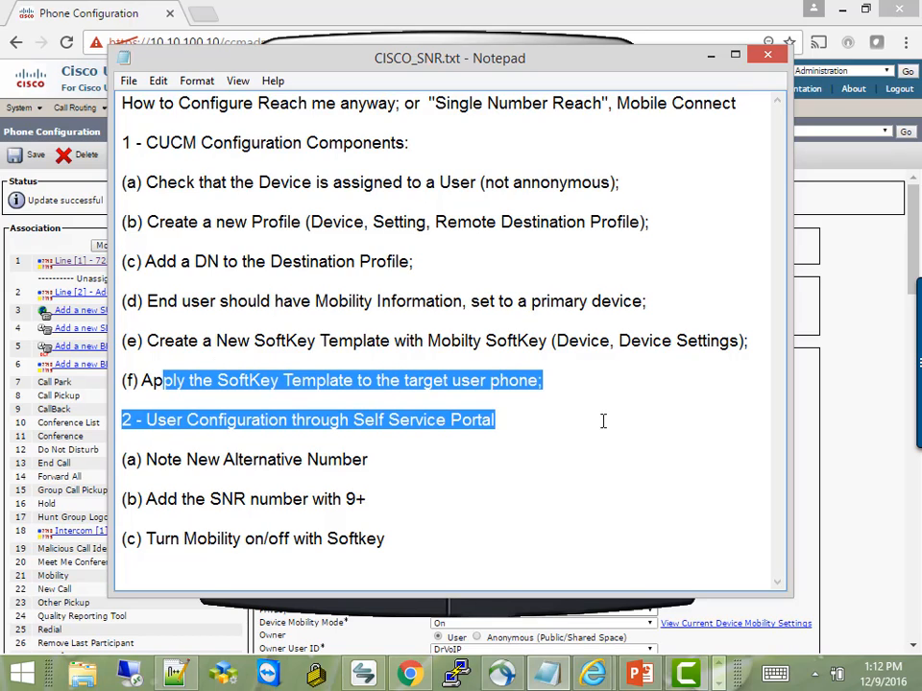
left_click(597, 404)
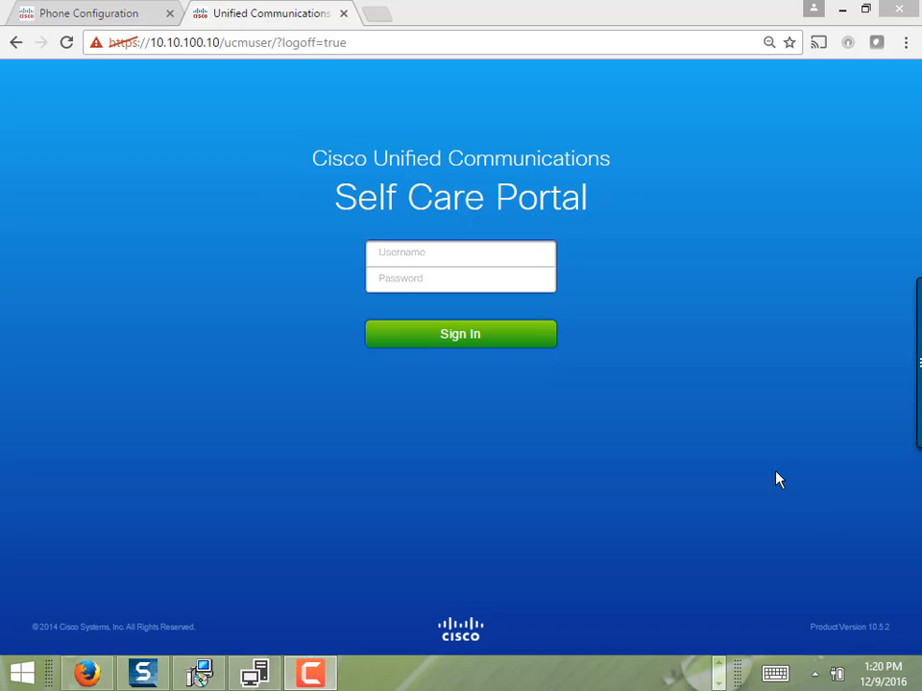
Sign in to the Self Care Portal with the phone's end-user username and password.
left_click(376, 51)
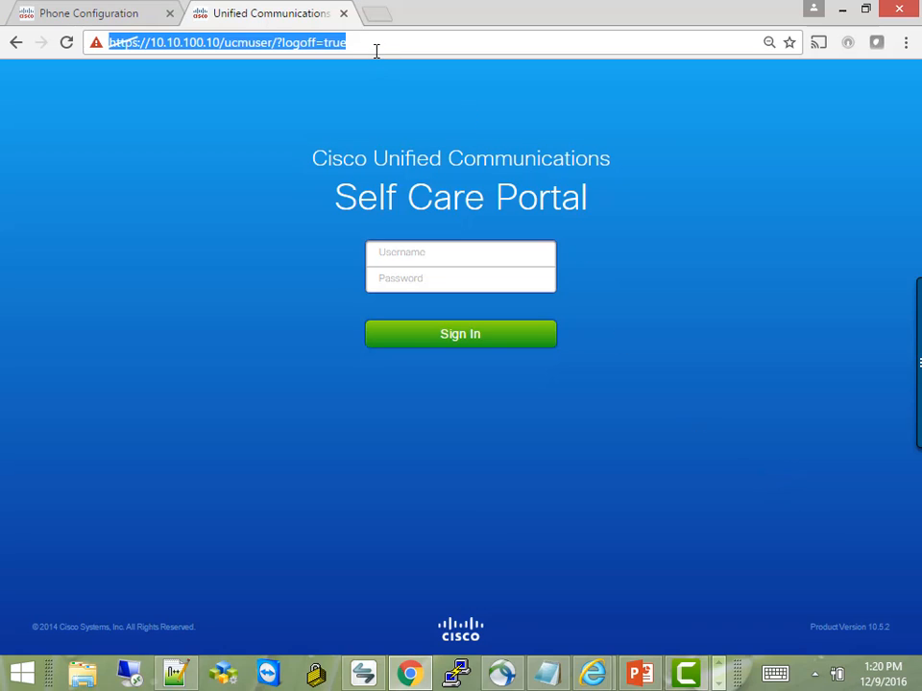
left_click(470, 160)
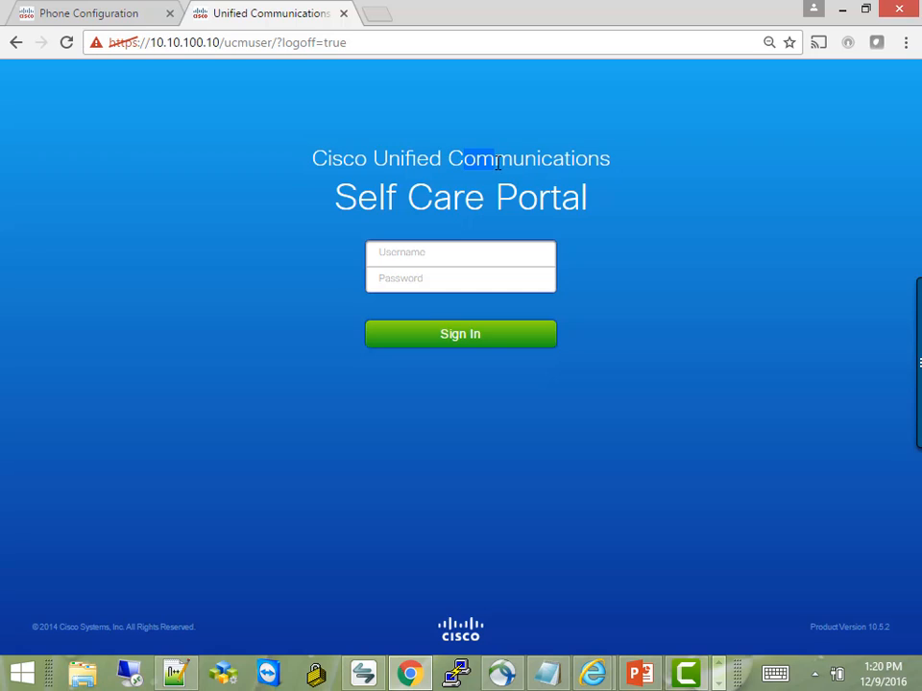
left_click_drag(457, 161, 424, 252)
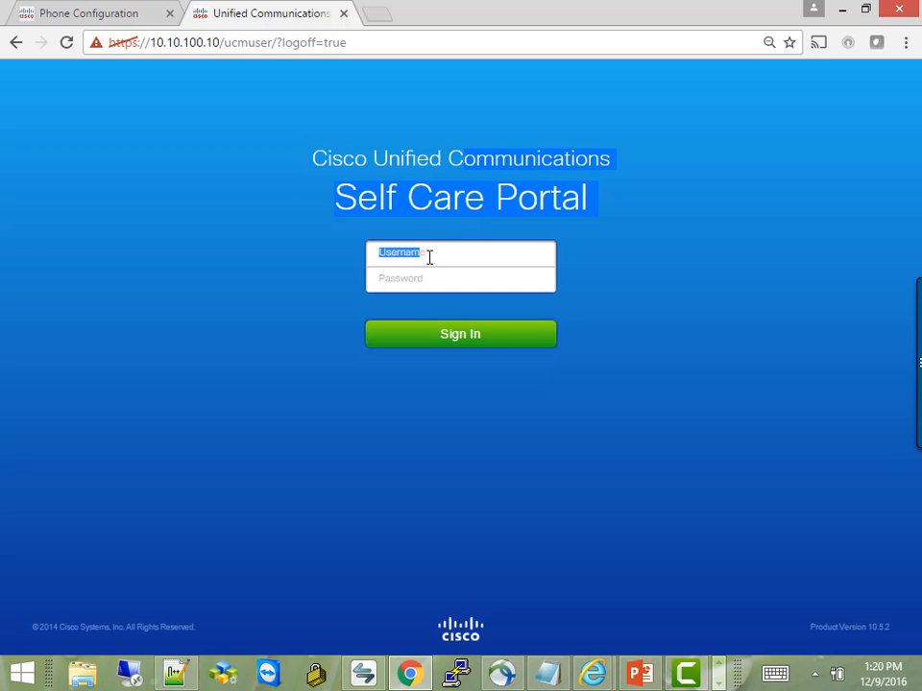
left_click(434, 254)
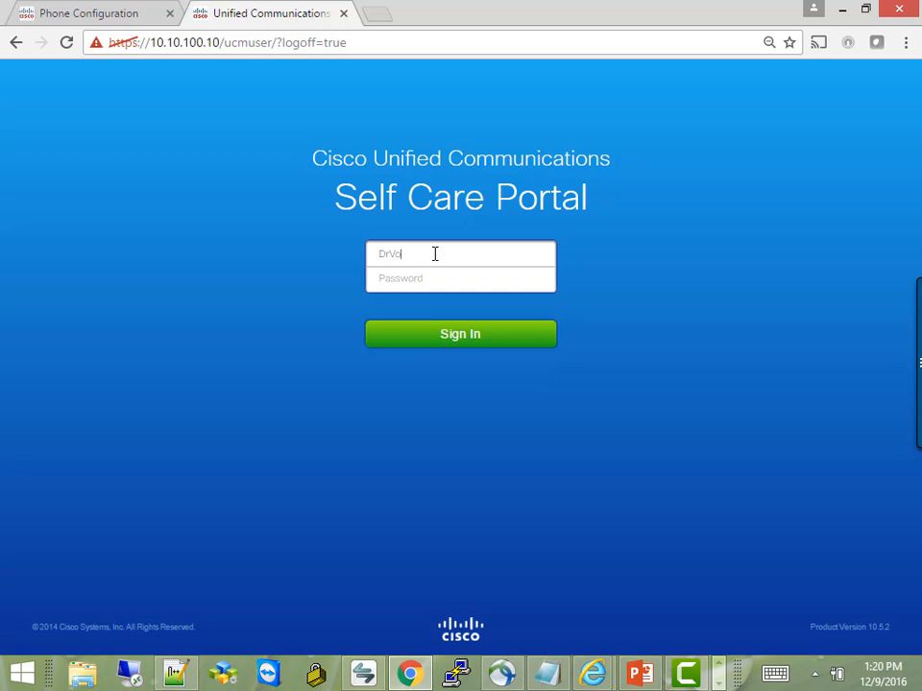
left_click(413, 276)
type("••")
left_click(447, 344)
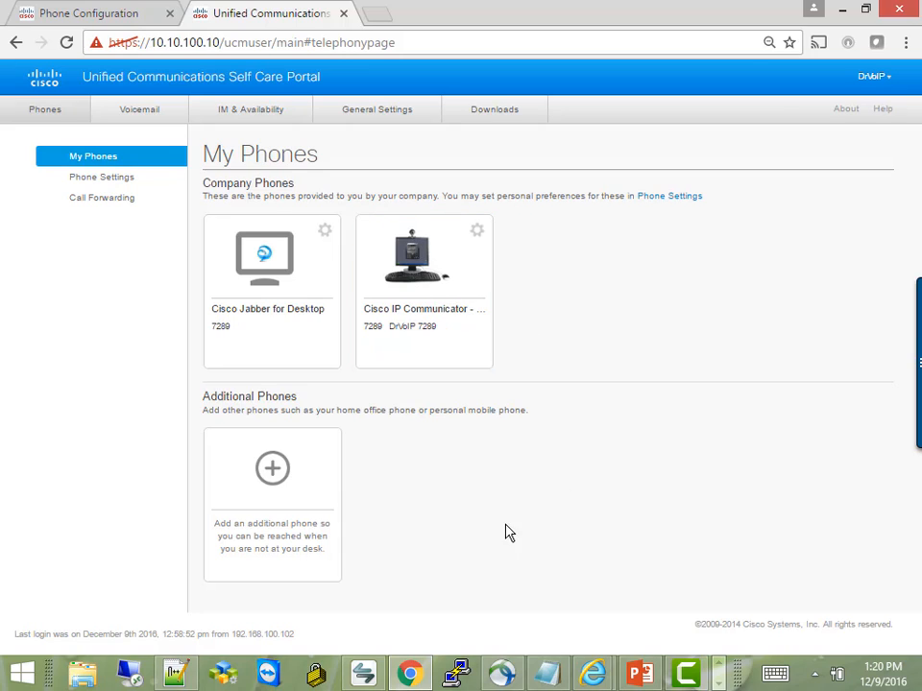
Add an additional phone with the 9-prefixed cell number and the description 'Cell Phone'.
left_click_drag(329, 550, 282, 482)
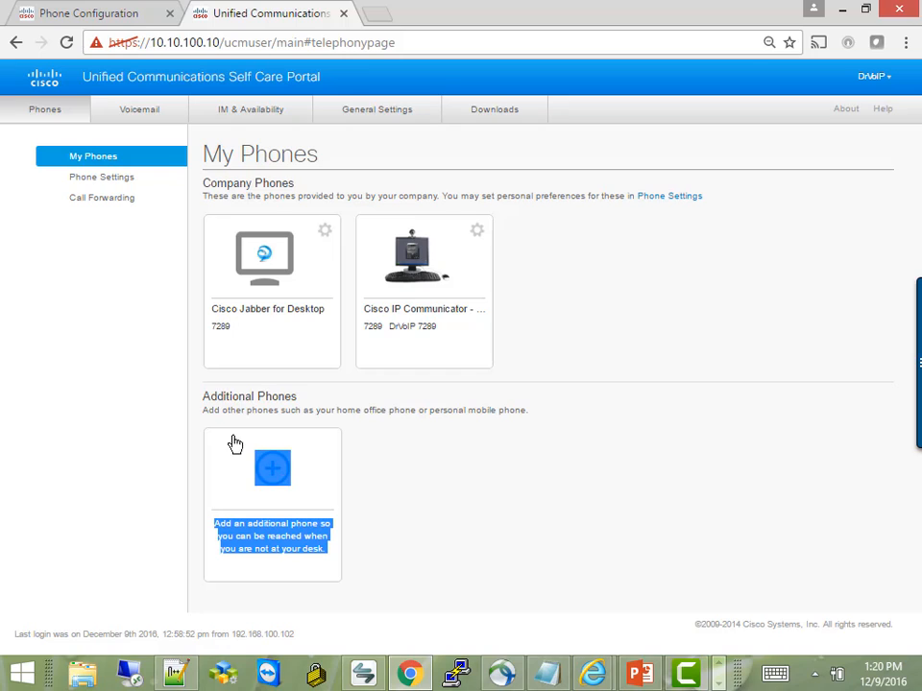
left_click(236, 406)
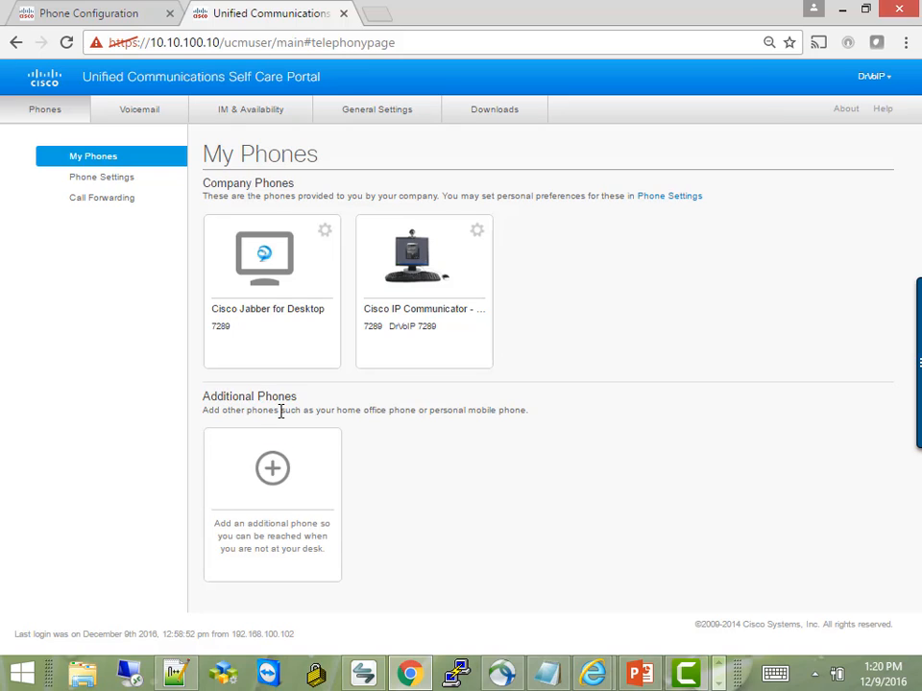
left_click(273, 473)
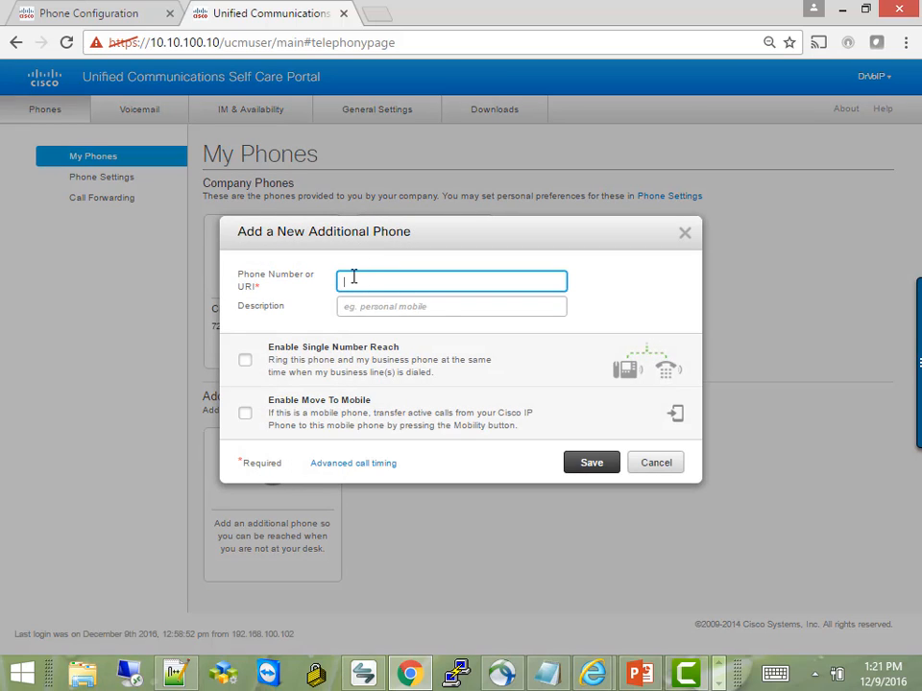
left_click(364, 308)
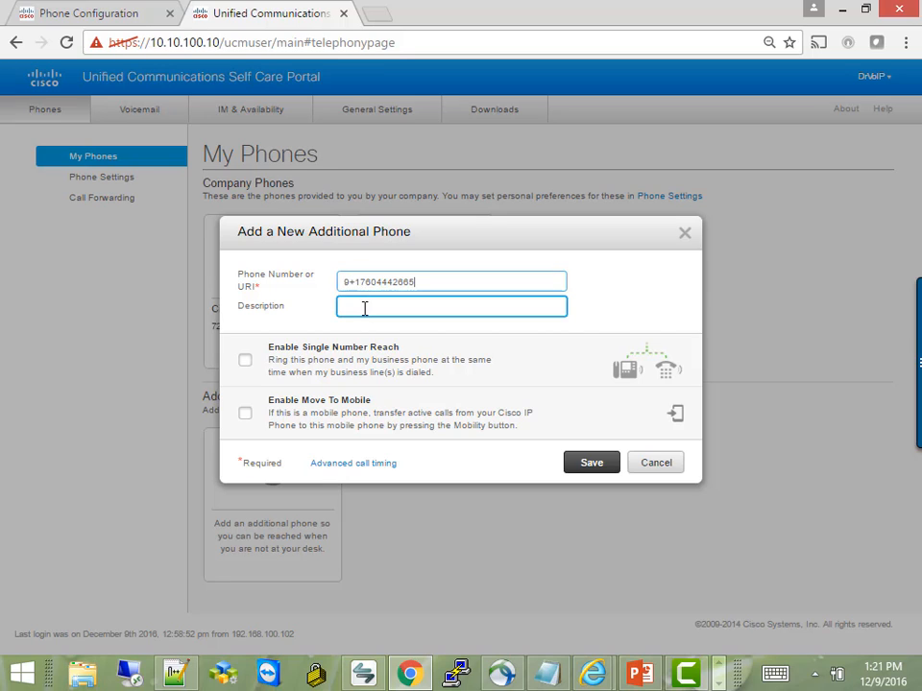
type("Cee")
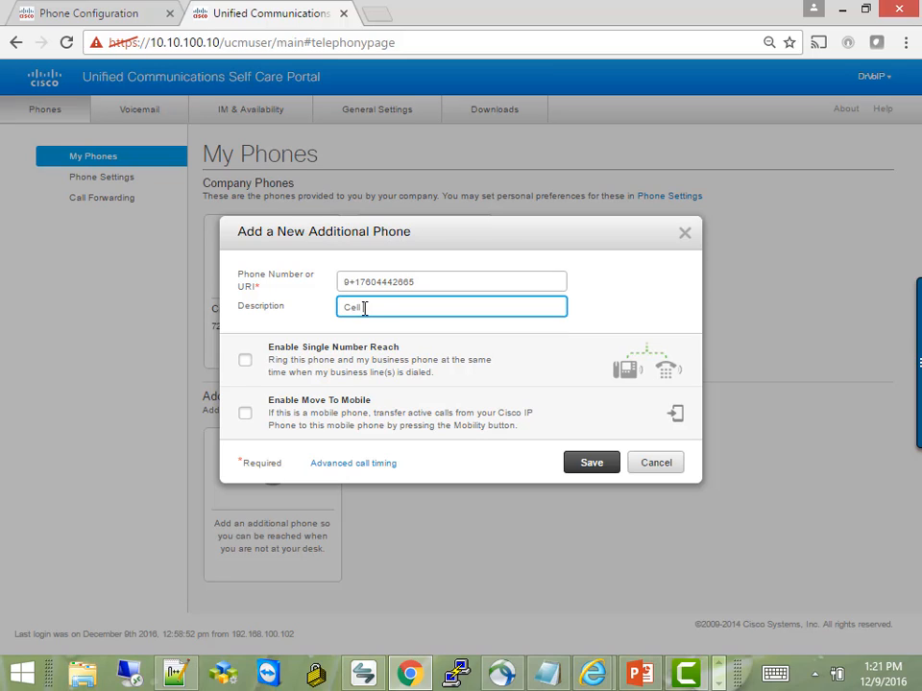
type("l Phone")
Check Enable Single Number Reach and Enable Move To Mobile, then begin a ring schedule.
left_click(324, 419)
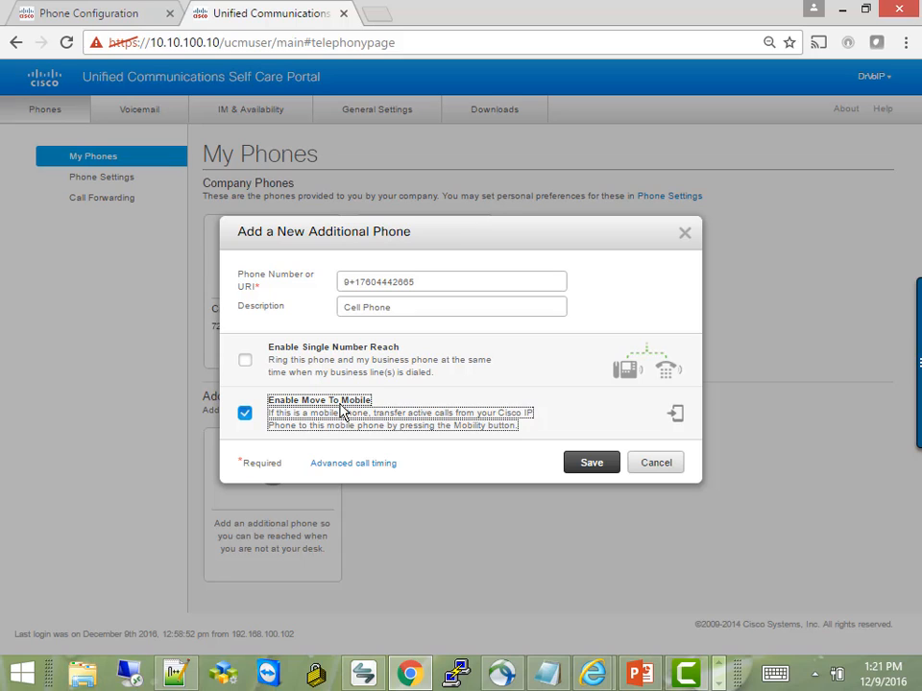
left_click(329, 413)
left_click(246, 362)
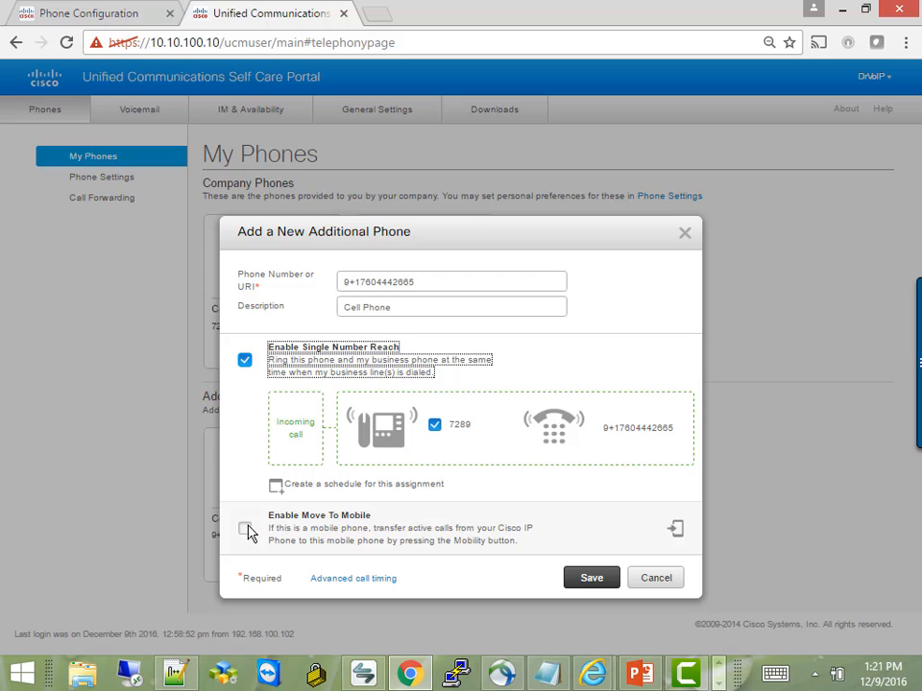
left_click(246, 529)
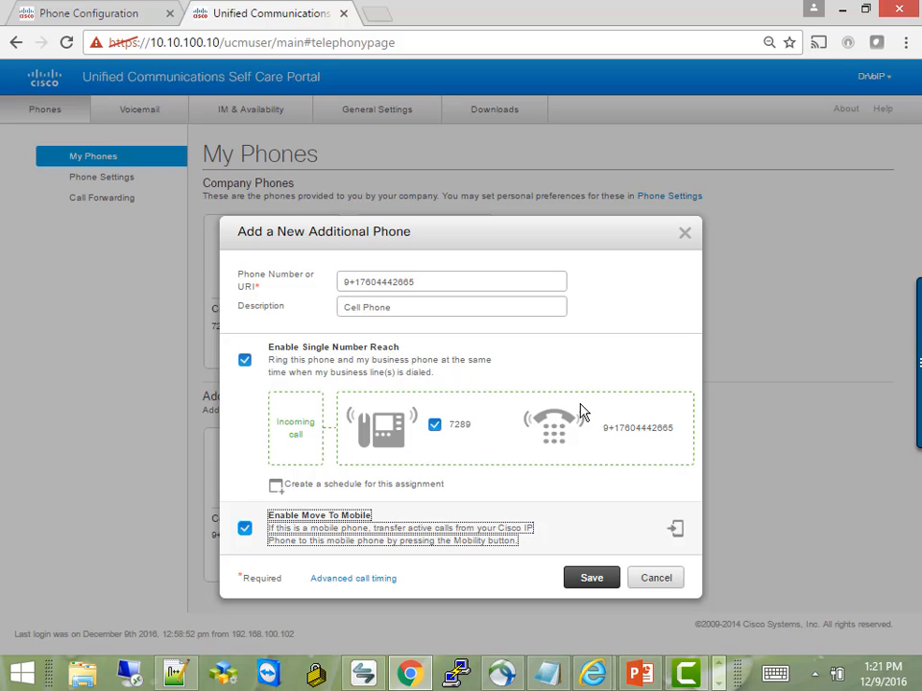
left_click(278, 488)
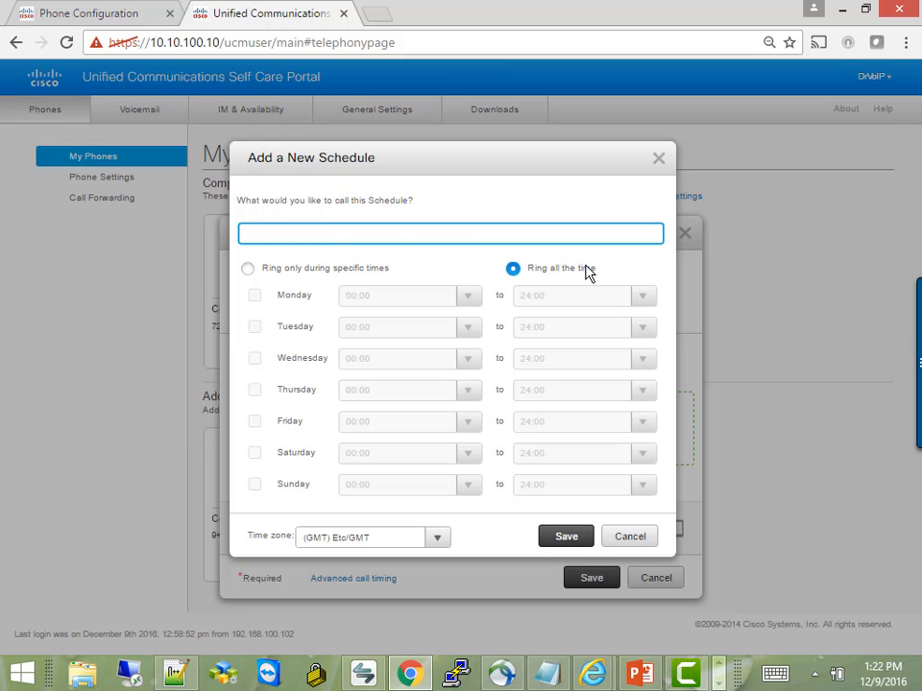
Leave the schedule at Ring all the time, cancel it, and save the Cell Phone.
left_click(249, 270)
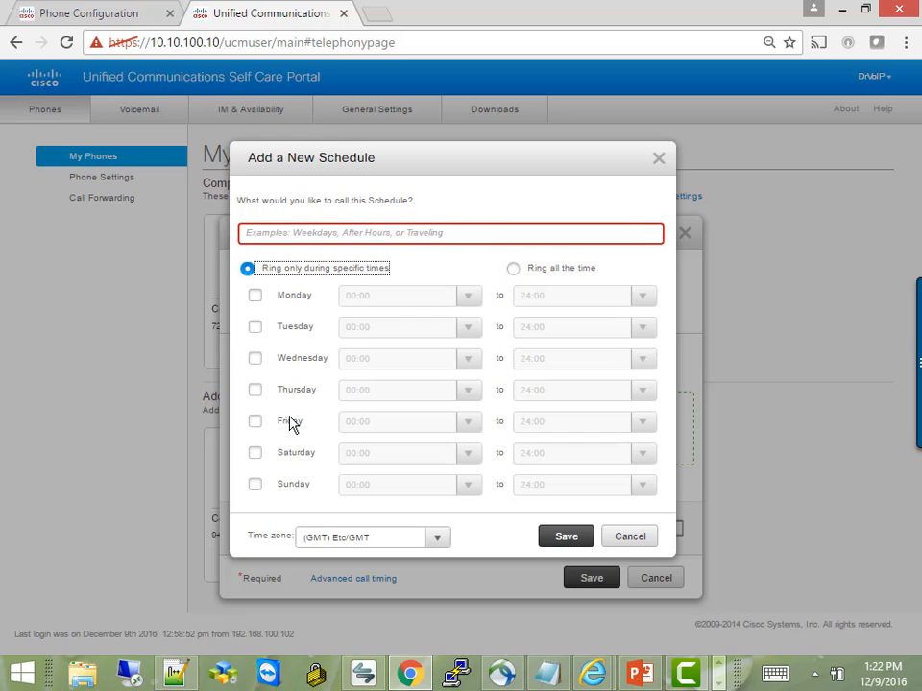
left_click(514, 270)
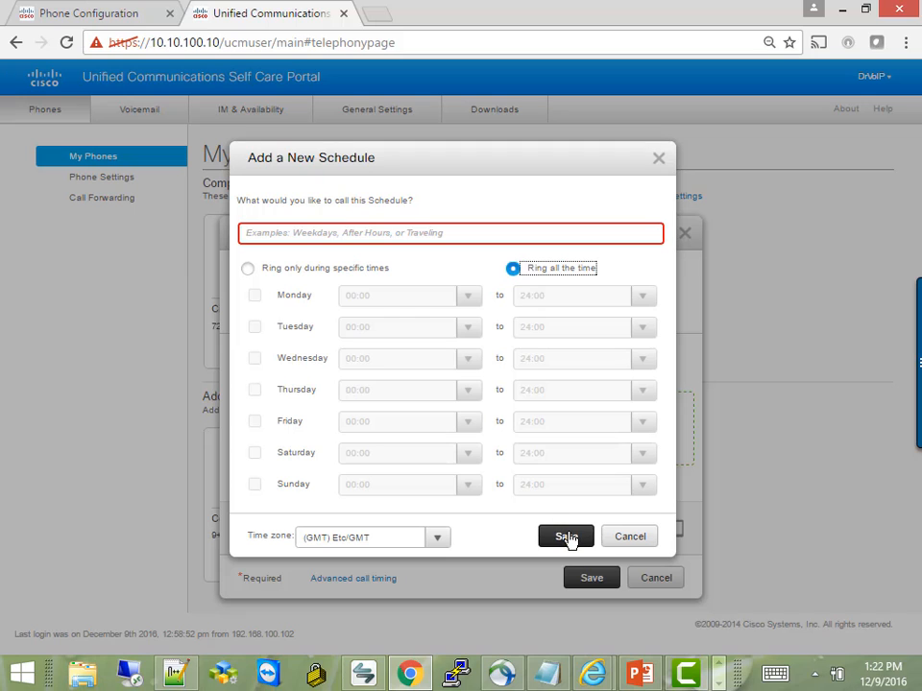
left_click(567, 537)
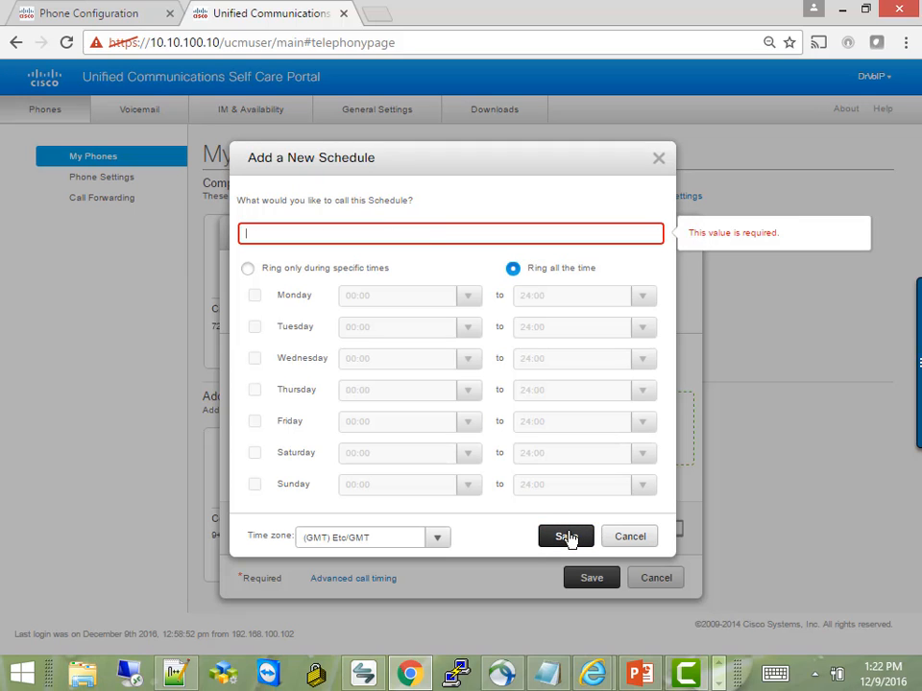
left_click(631, 538)
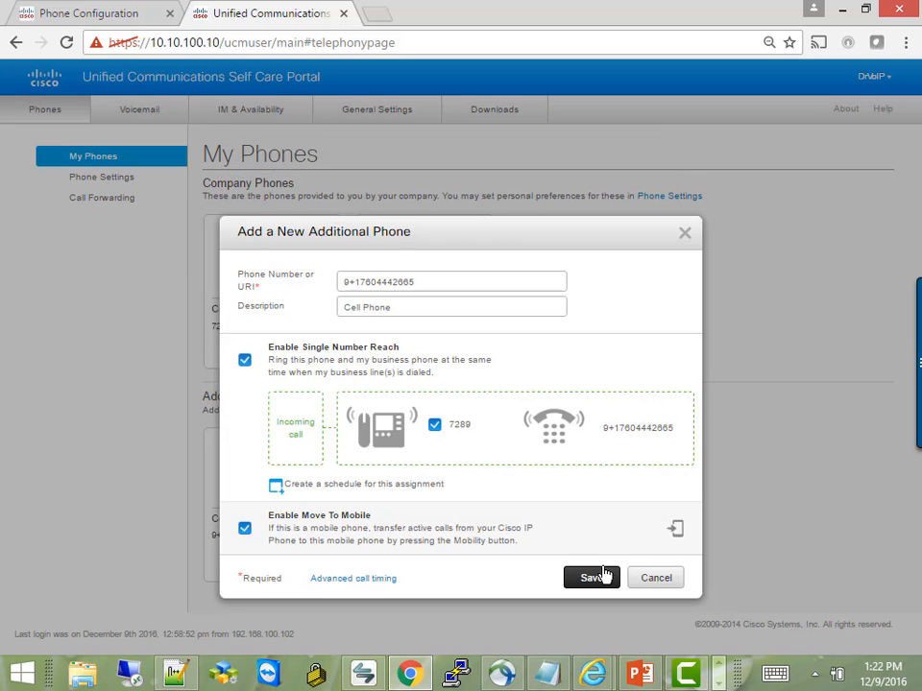
left_click(596, 577)
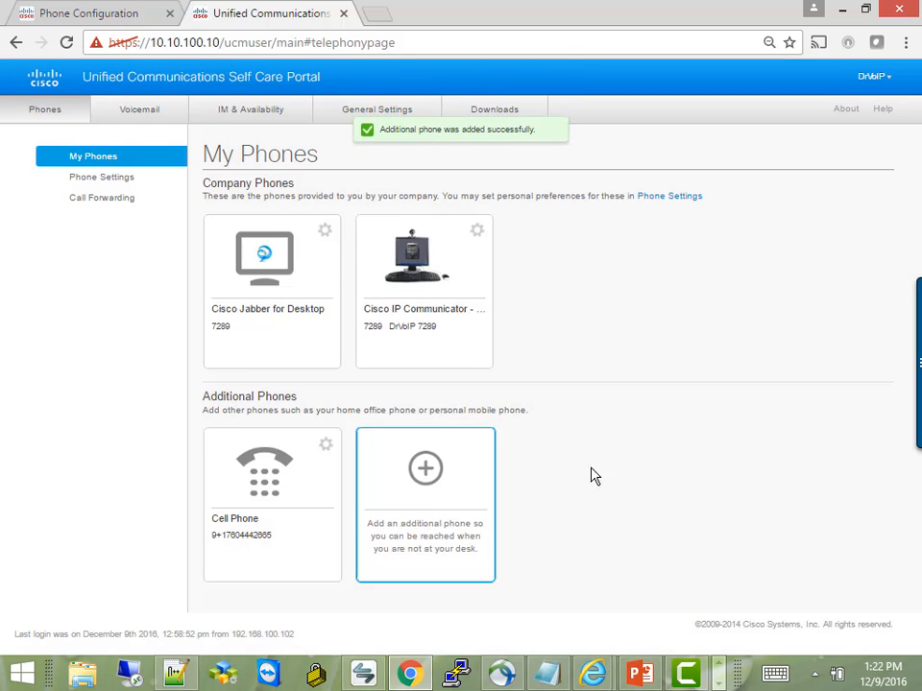
On IP Communicator, confirm the Mobility softkey reports MobileConnect On, then exit the menu.
left_click(365, 674)
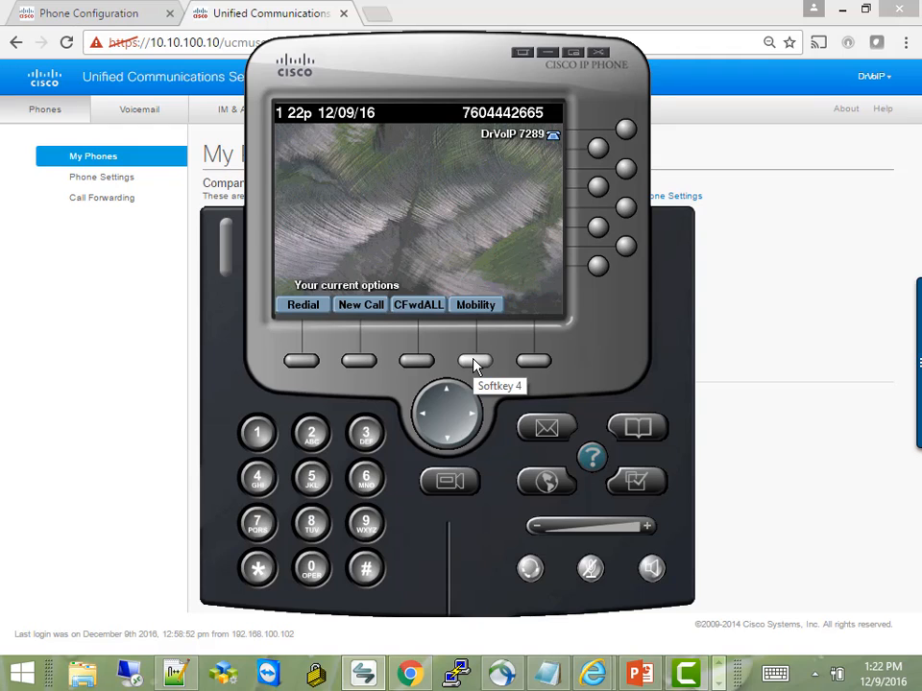
left_click(474, 362)
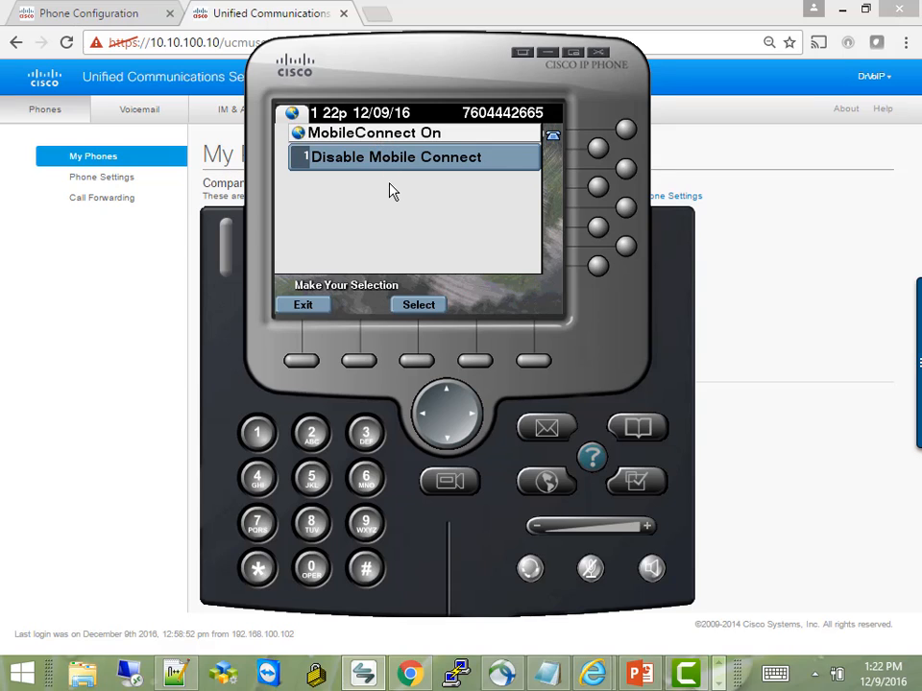
left_click(419, 305)
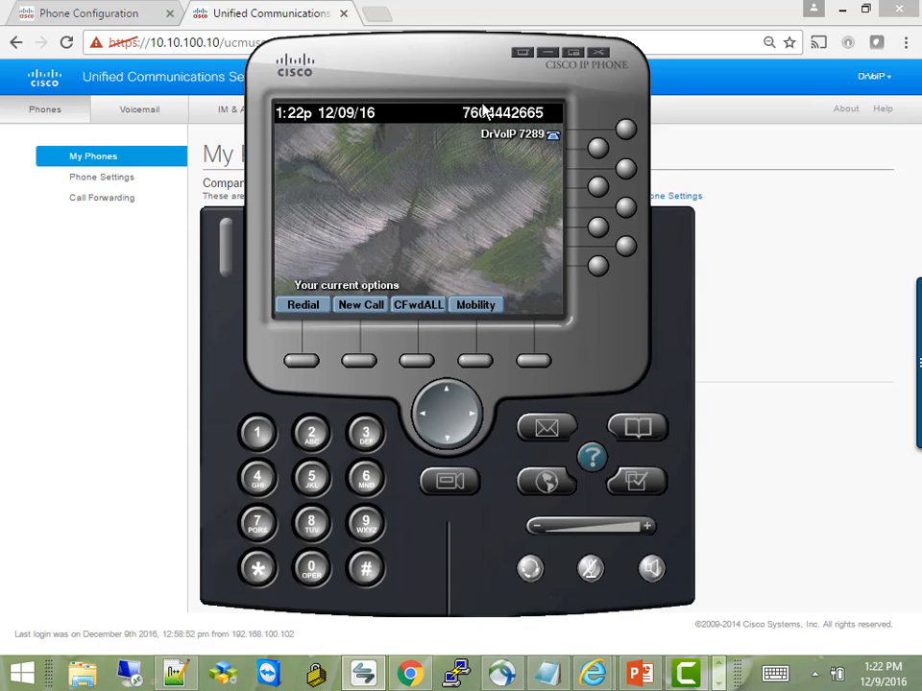